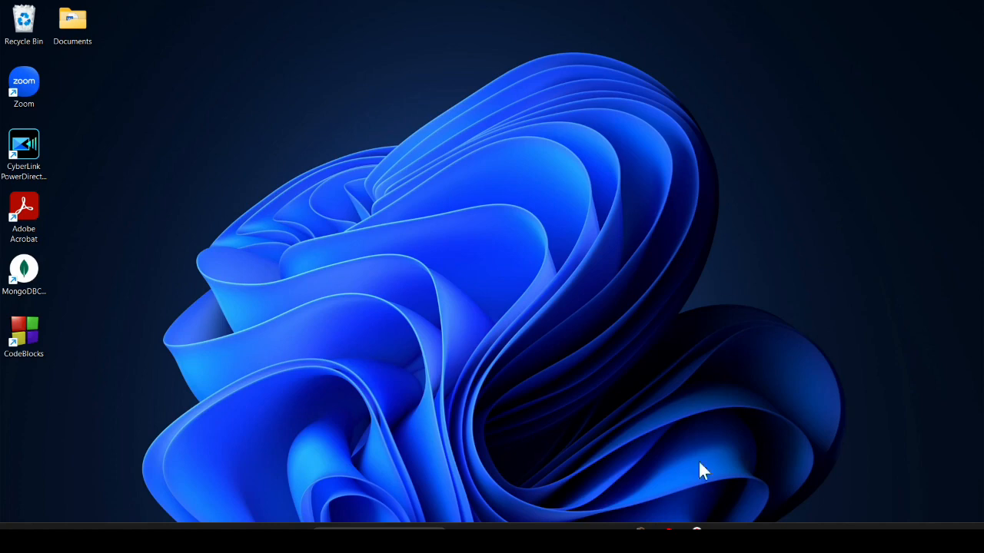
# Search Google in Chrome for 'oracle 19c download' and open Oracle's Windows x64 download page
pyautogui.click(696, 530)
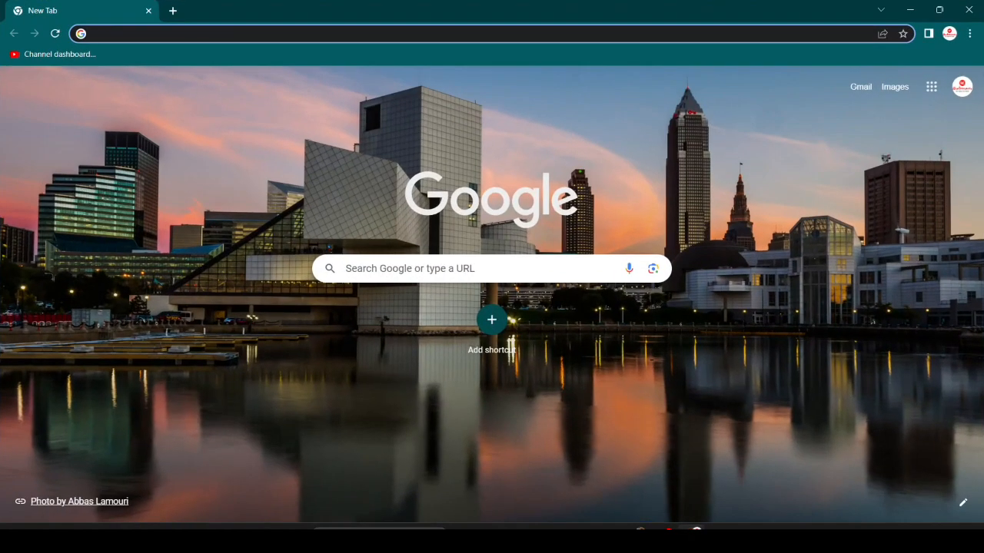
pyautogui.write('orac')
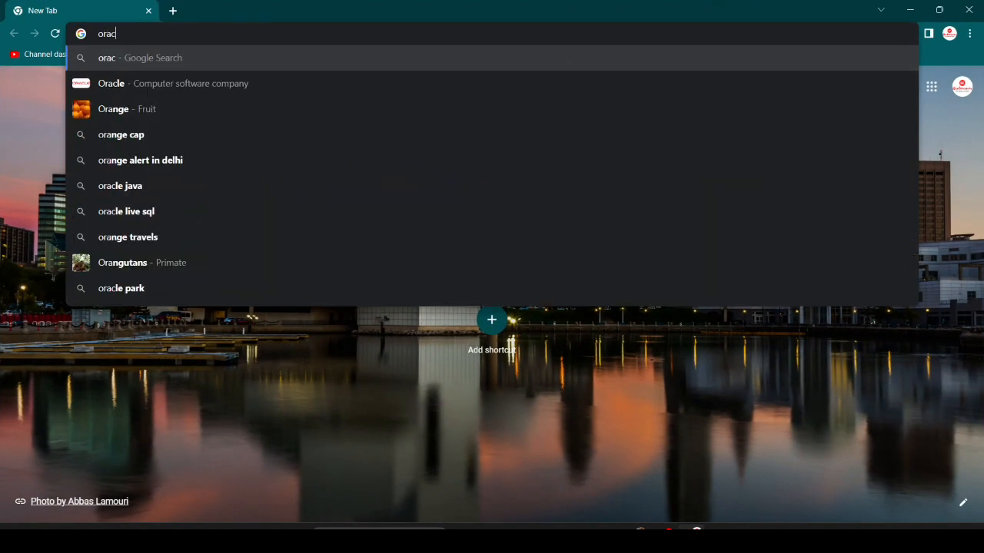
pyautogui.write('le ')
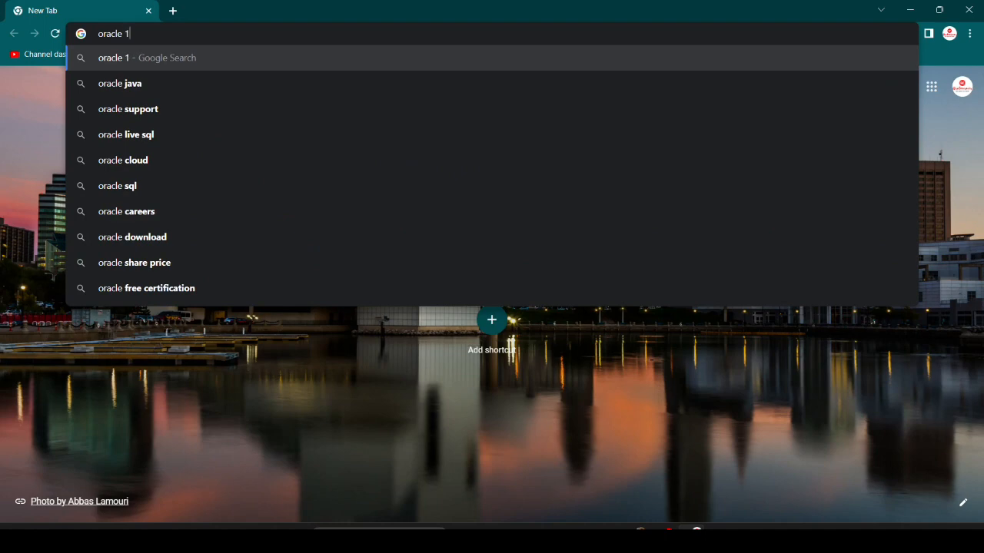
pyautogui.write('19c do')
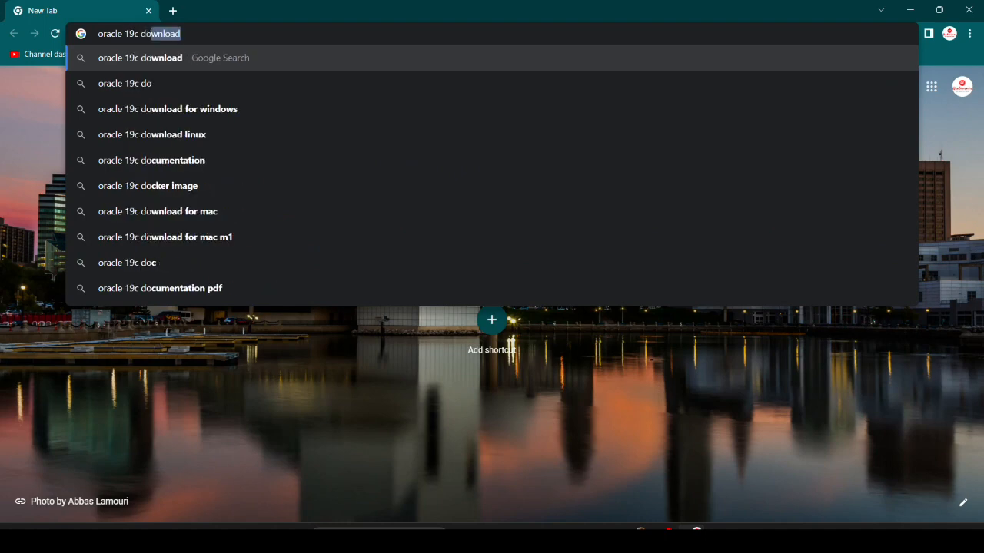
pyautogui.write('wnload')
pyautogui.press('Return')
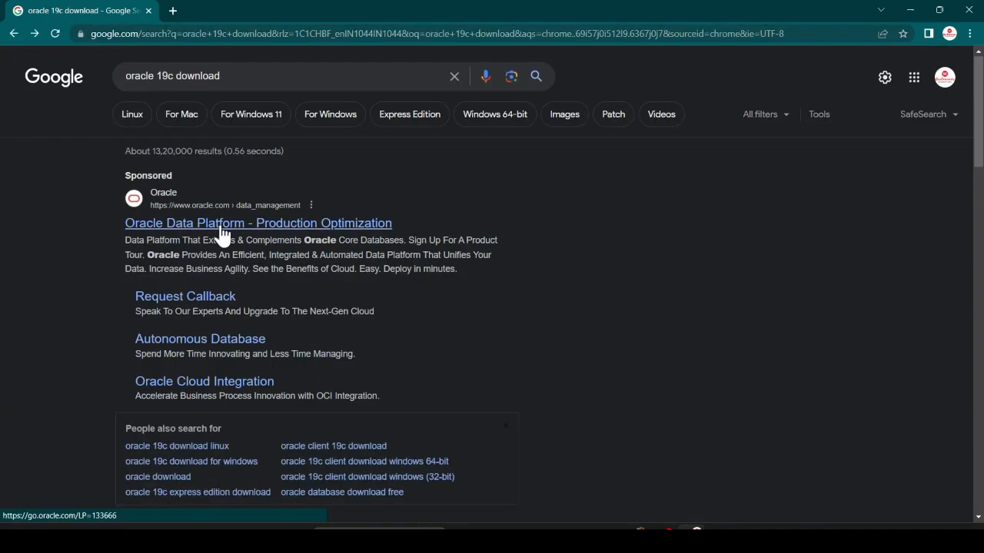
pyautogui.scroll(-3, 223, 225)
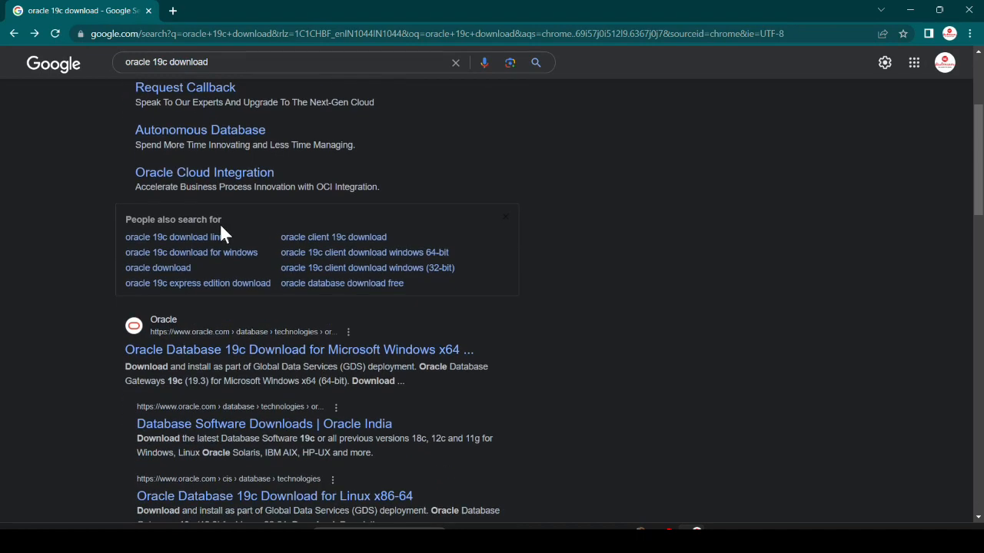
pyautogui.scroll(3, 221, 228)
pyautogui.scroll(-3, 219, 231)
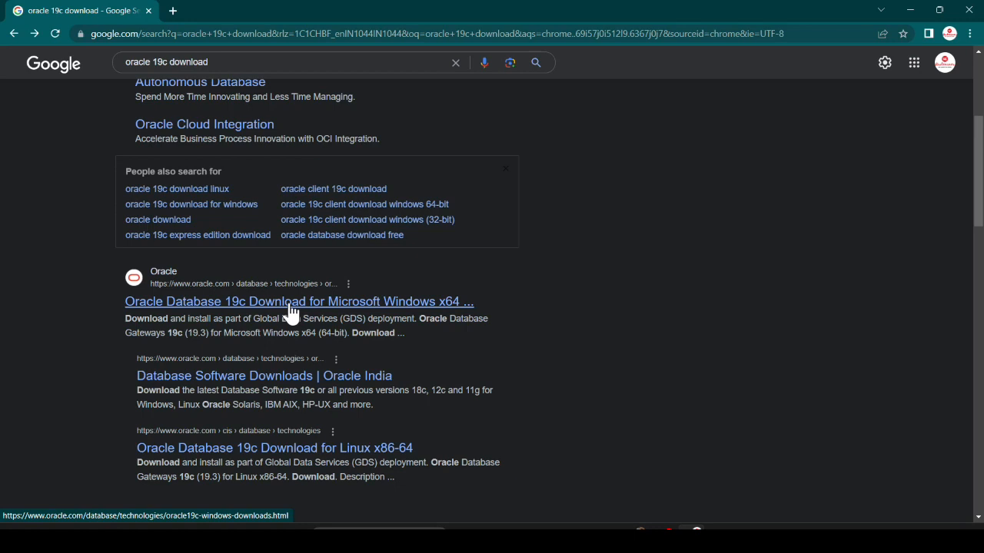
pyautogui.click(291, 312)
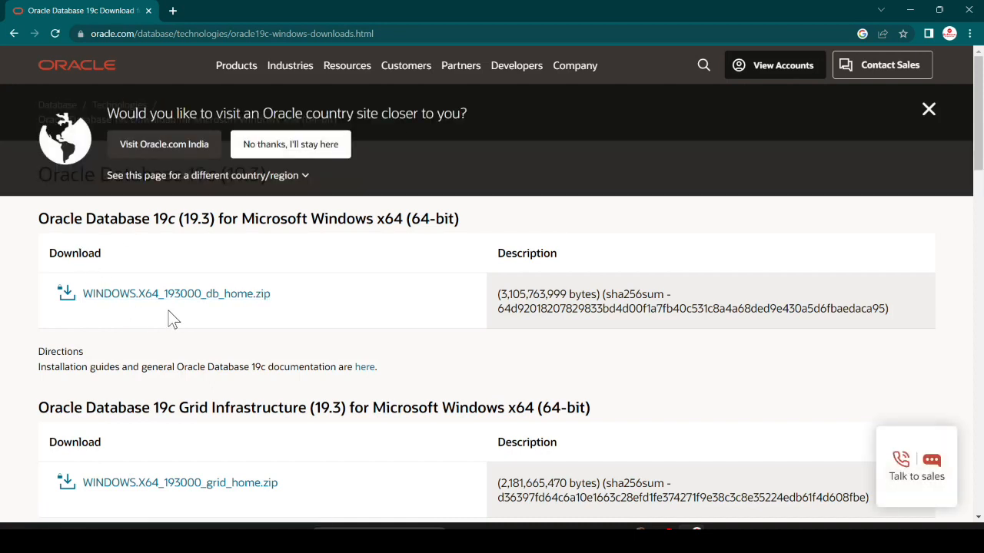
# Accept the Oracle License Agreement and download WINDOWS.X64_193000_db_home.zip
pyautogui.click(153, 297)
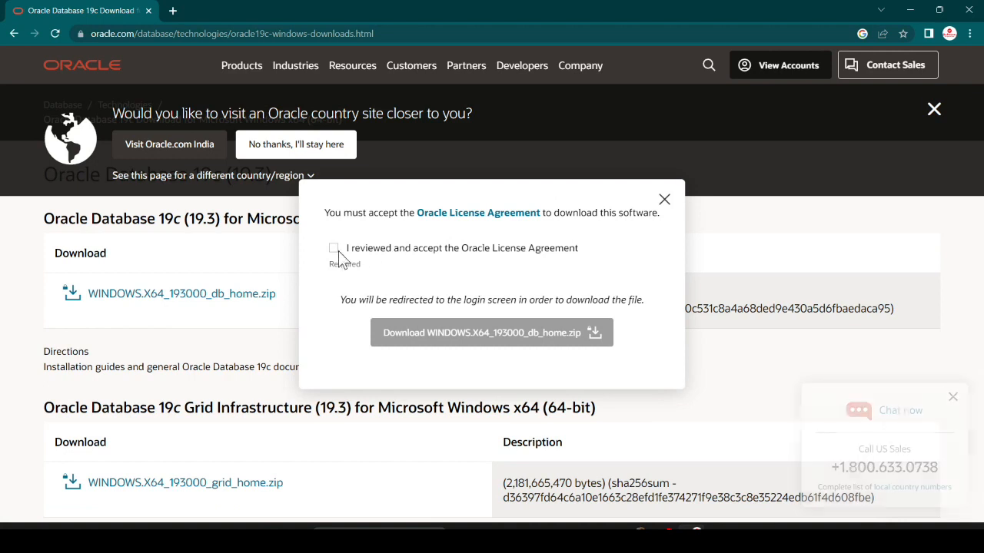
pyautogui.click(334, 249)
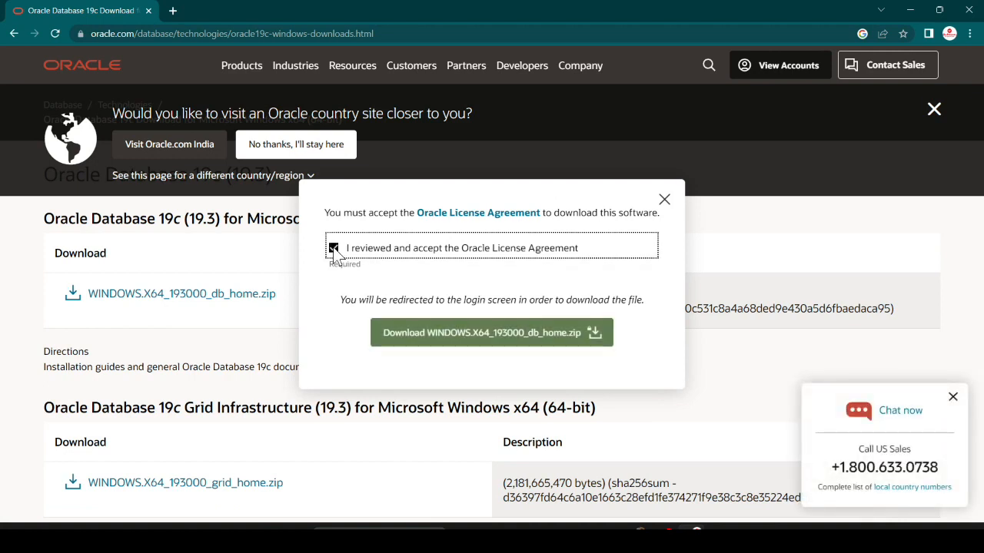
pyautogui.click(435, 342)
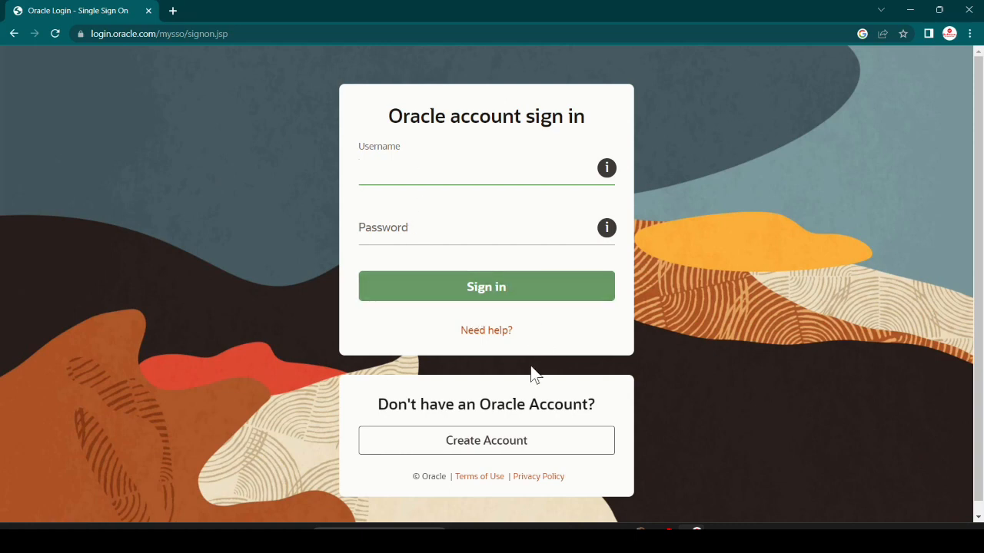
# Open the Create Your Oracle Account form and scroll through its registration fields
pyautogui.click(520, 449)
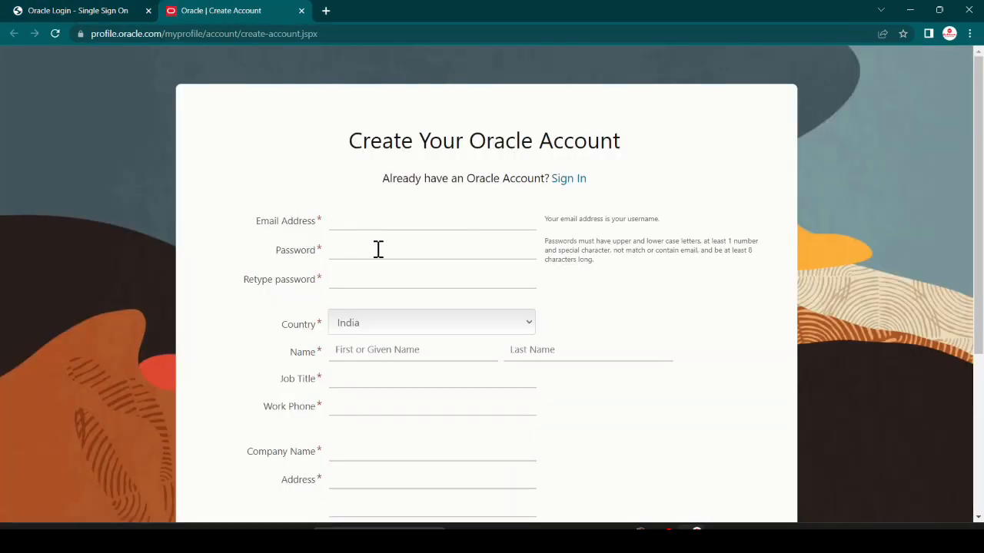
pyautogui.scroll(-1, 356, 282)
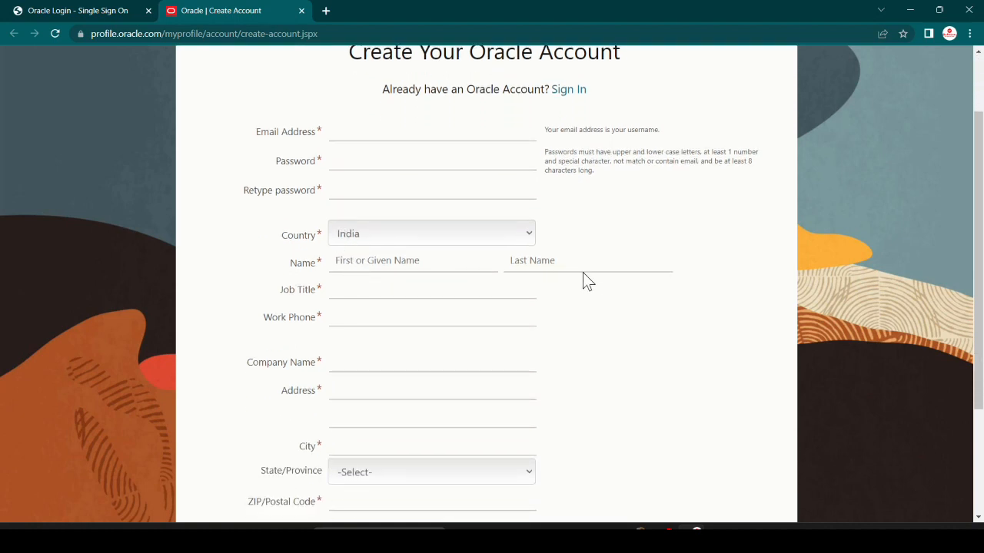
pyautogui.scroll(-1, 376, 296)
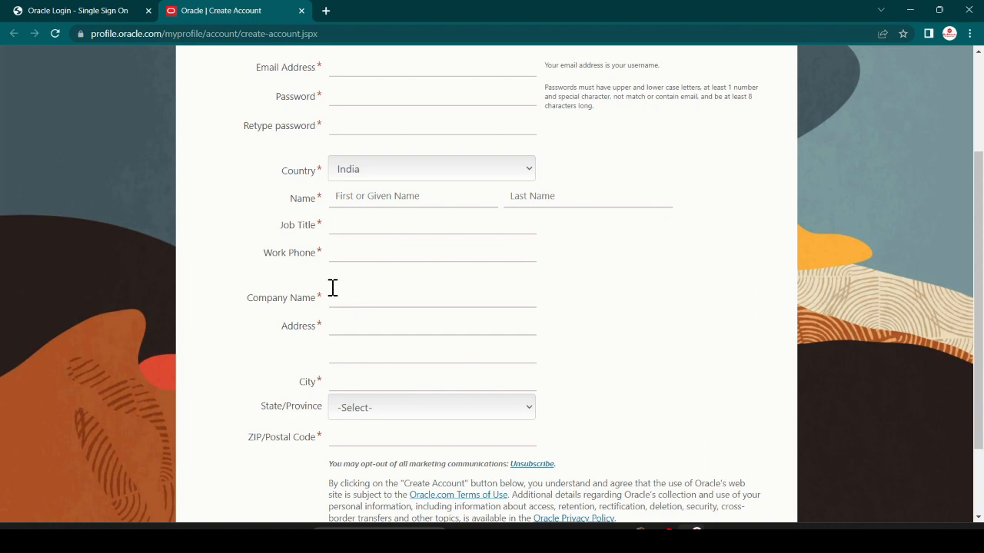
pyautogui.scroll(-2, 334, 422)
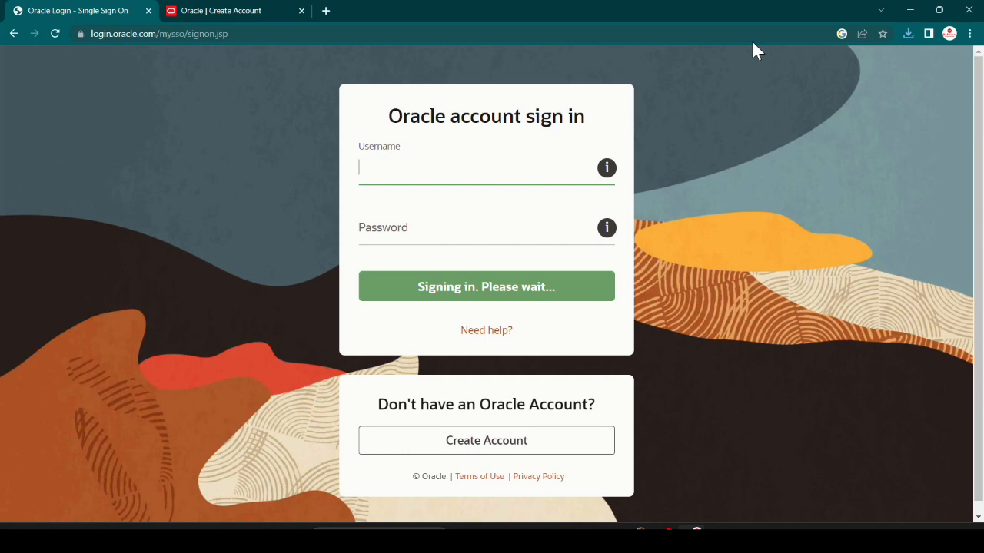
# Show the downloaded WINDOWS.X64_193000_db_home.zip in File Explorer and bring up its actions menu
pyautogui.click(908, 33)
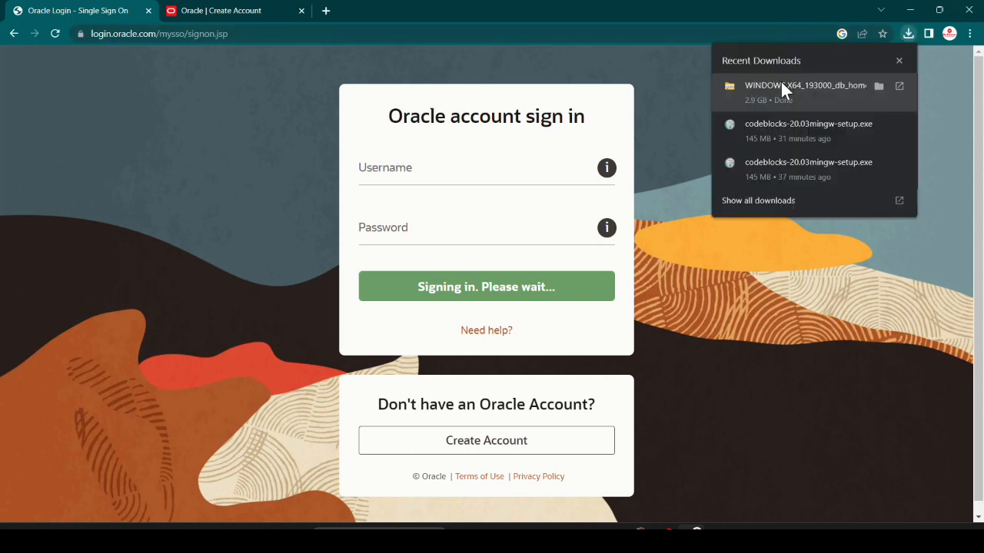
pyautogui.click(879, 85)
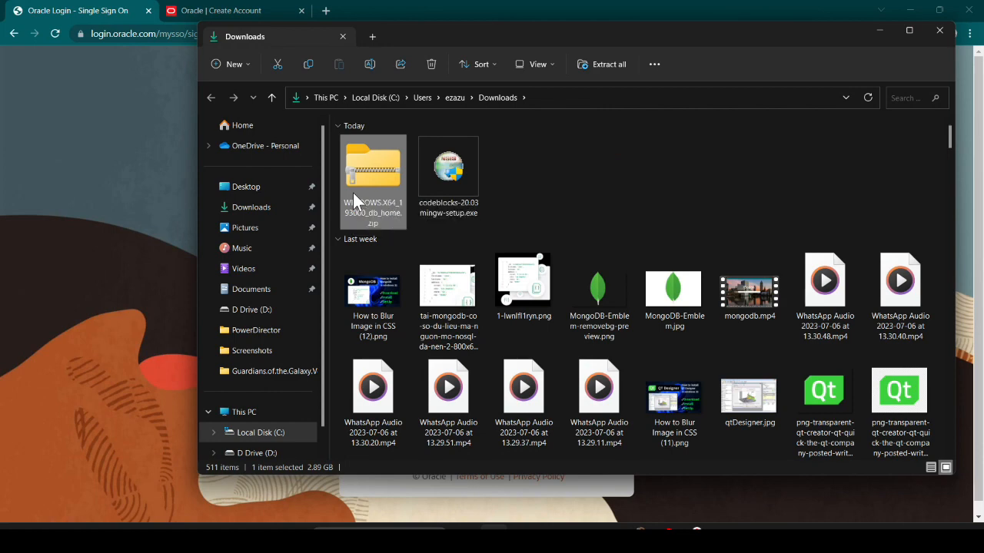
pyautogui.rightClick(353, 192)
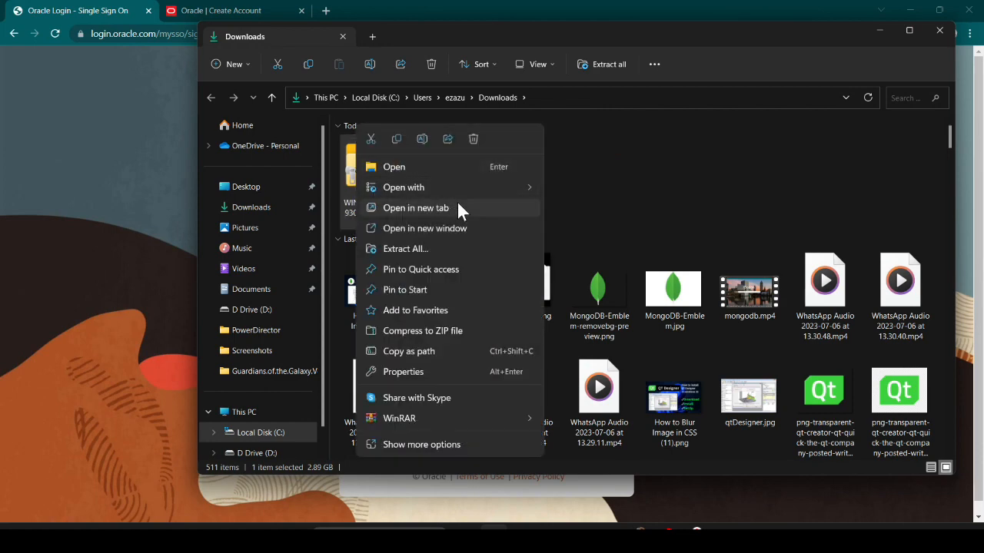
# Extract all of the database zip into the suggested WINDOWS.X64_193000_db_home folder in Downloads
pyautogui.click(445, 250)
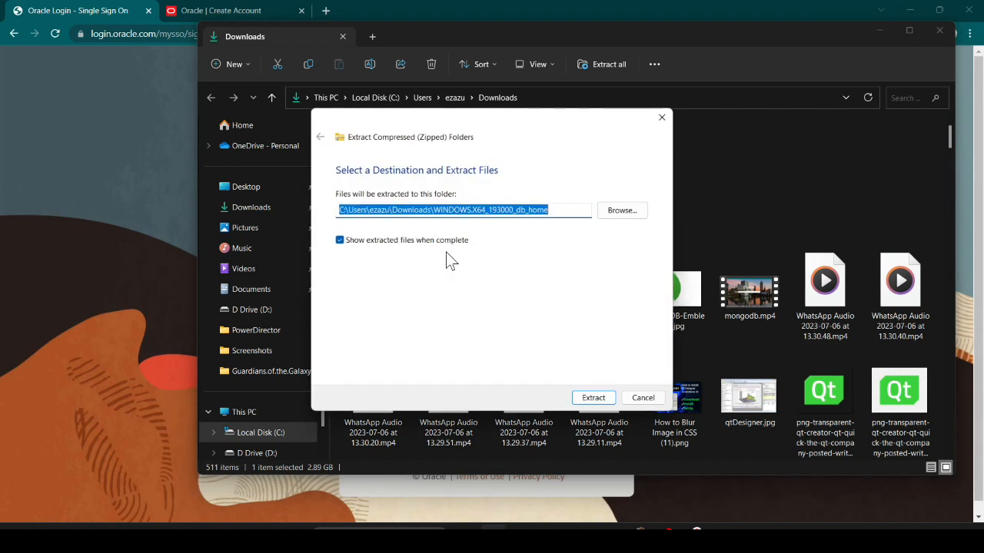
pyautogui.click(595, 406)
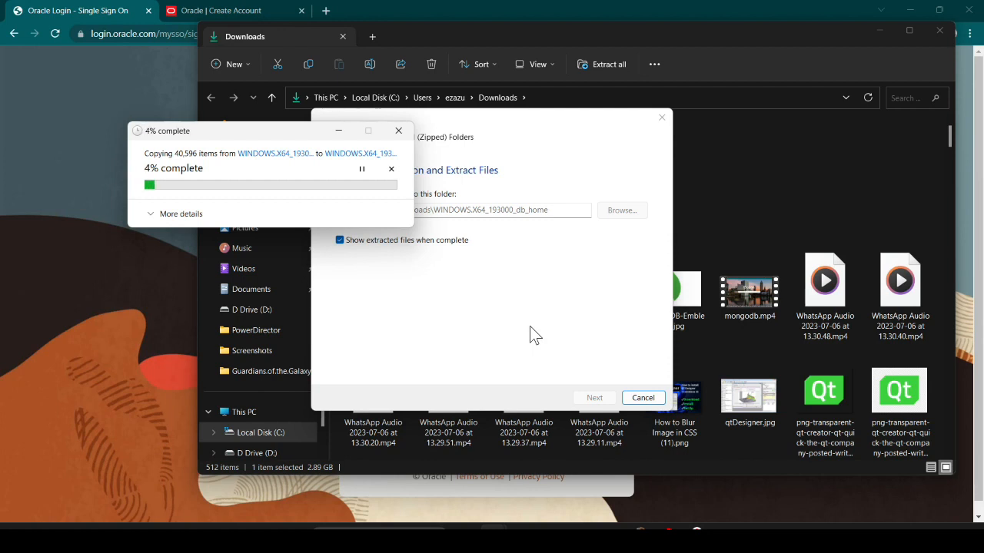
pyautogui.click(338, 132)
pyautogui.click(752, 170)
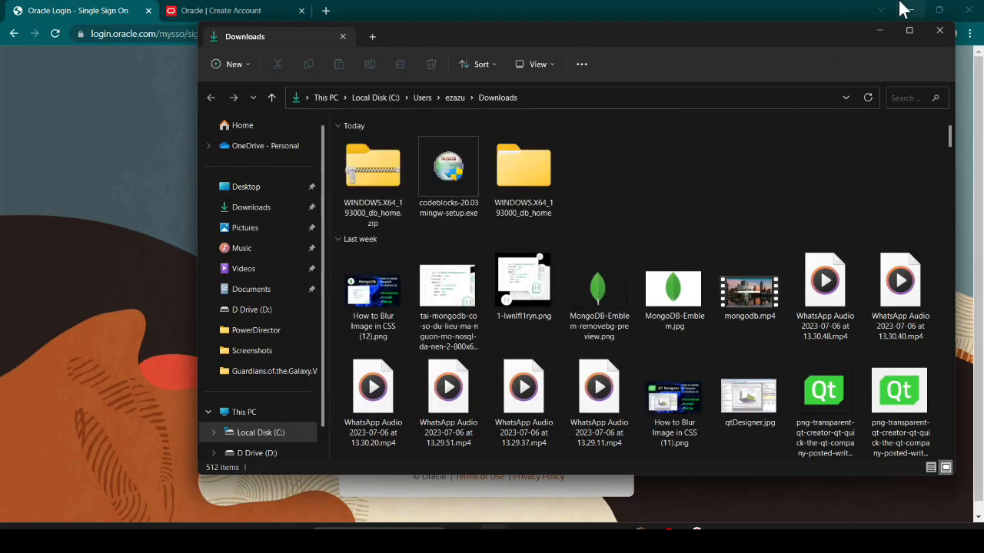
# Search Google for 'sql developer download' in a new Chrome tab
pyautogui.click(876, 31)
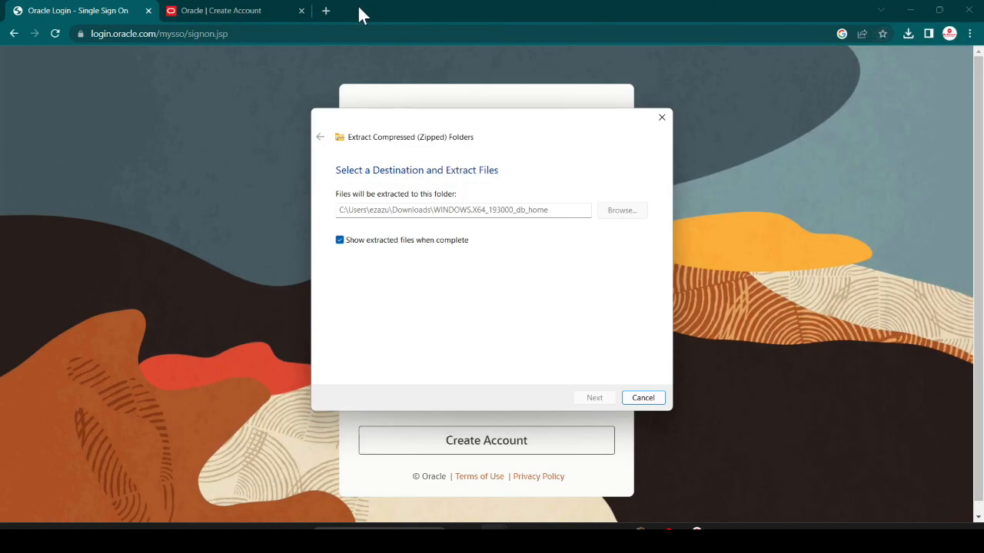
pyautogui.click(527, 70)
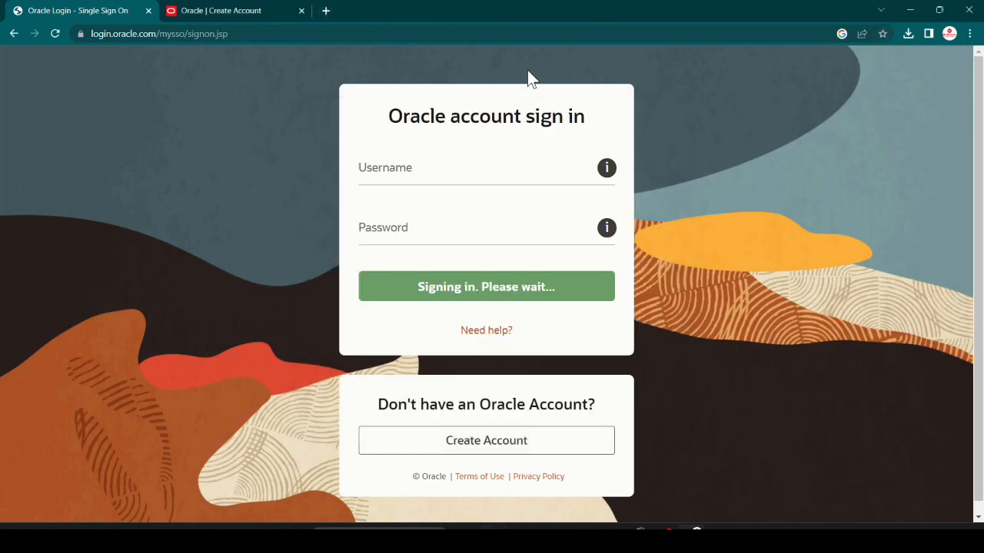
pyautogui.click(331, 11)
pyautogui.write('s')
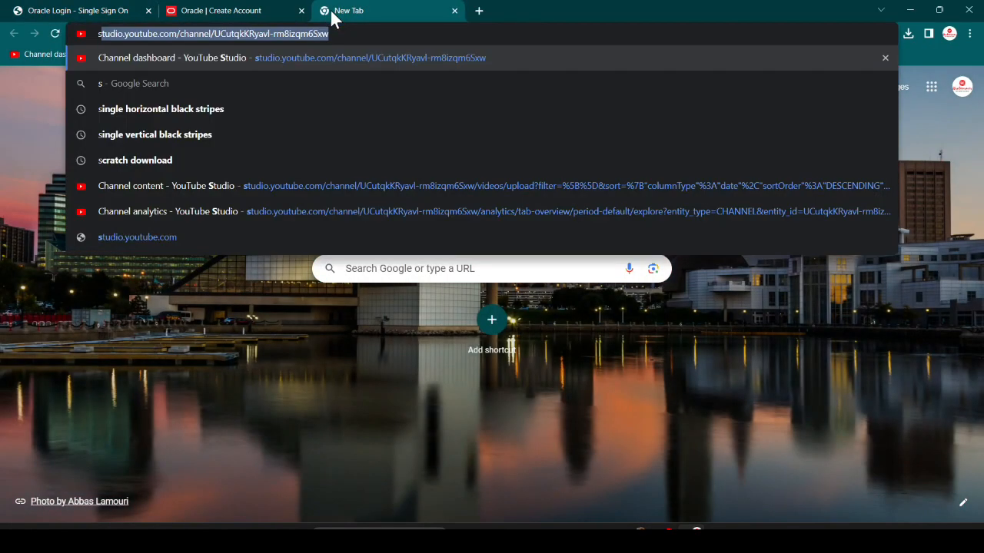
pyautogui.write('ql ')
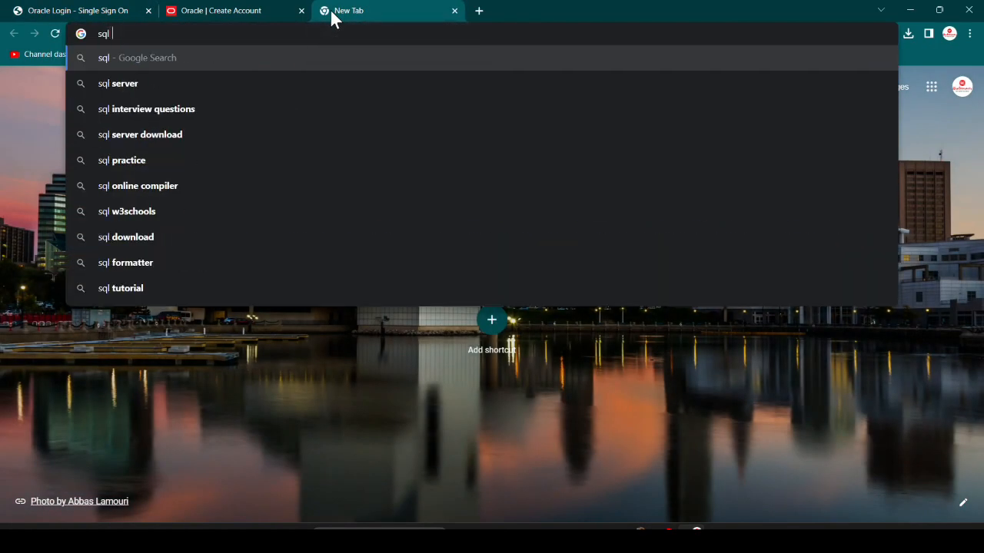
pyautogui.write('dev')
pyautogui.press('Down')
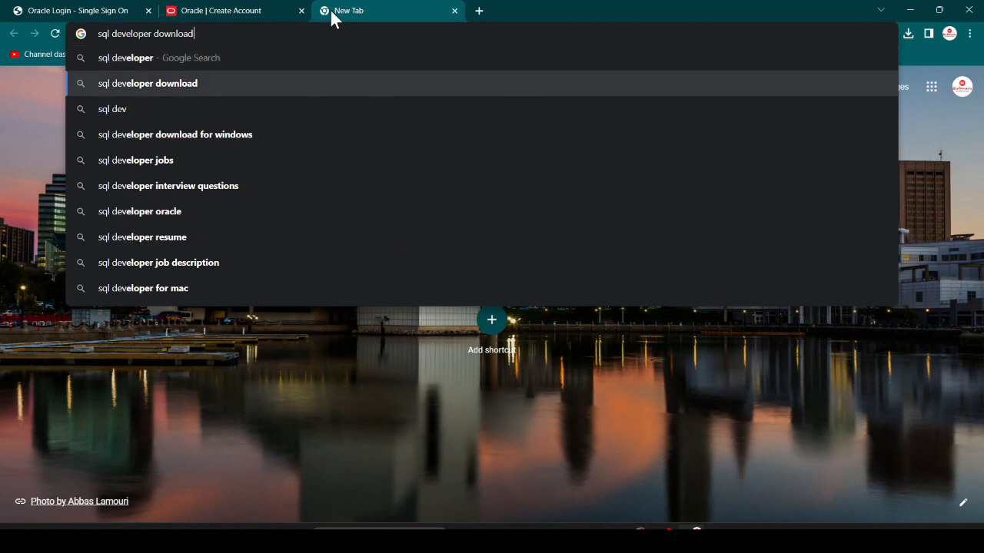
pyautogui.press('Return')
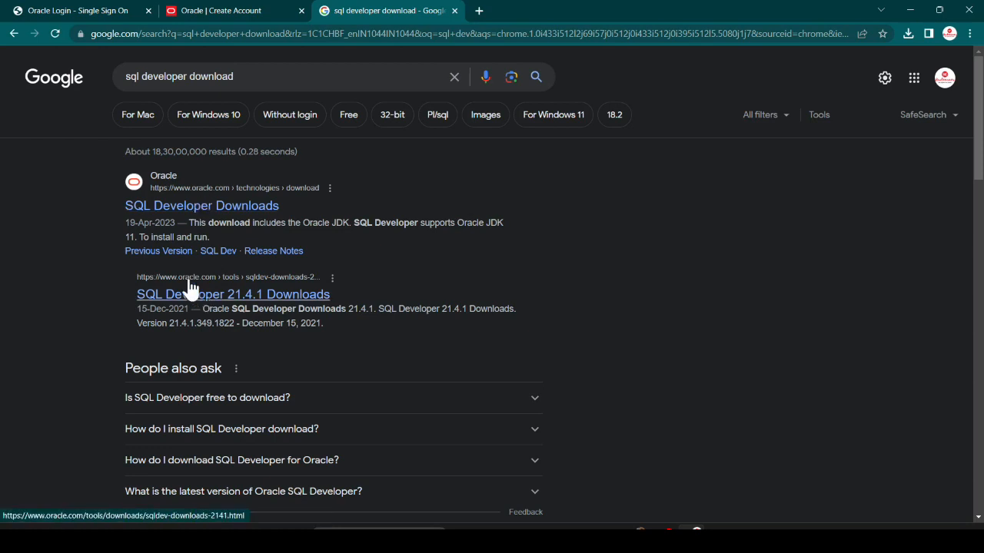
# Accept the license and download sqldeveloper-23.1.0.097.1607-x64.zip (Windows 64-bit with JDK 11), then minimize Chrome
pyautogui.click(212, 209)
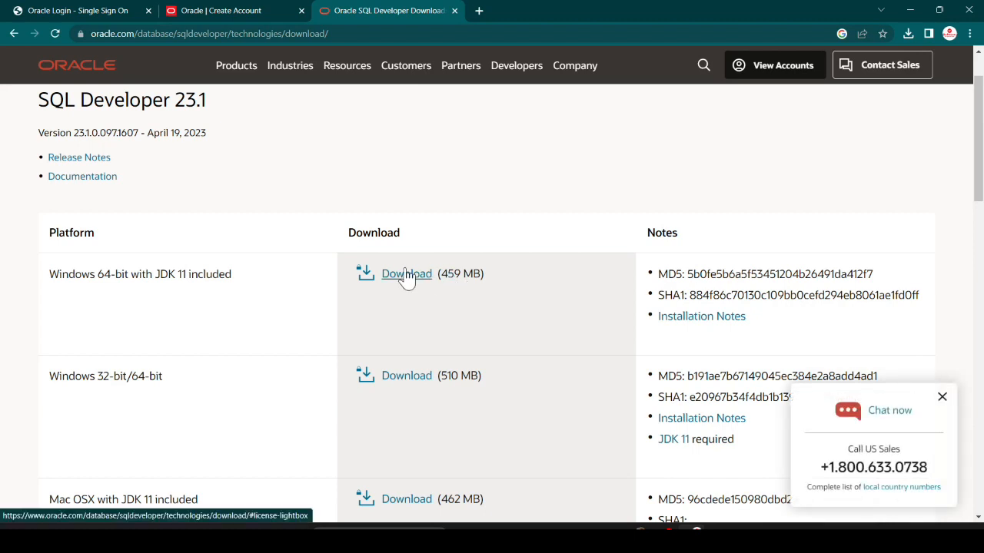
pyautogui.click(406, 275)
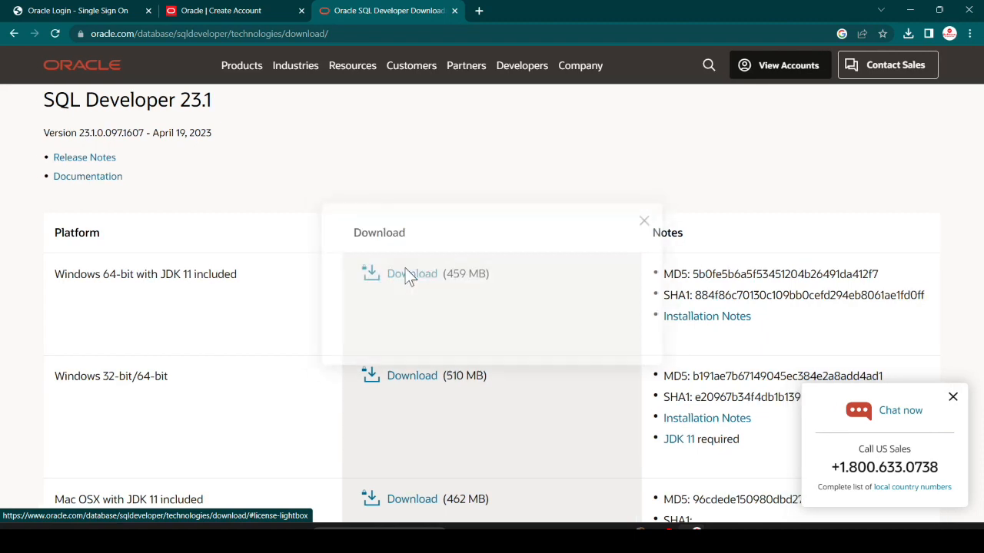
pyautogui.click(335, 261)
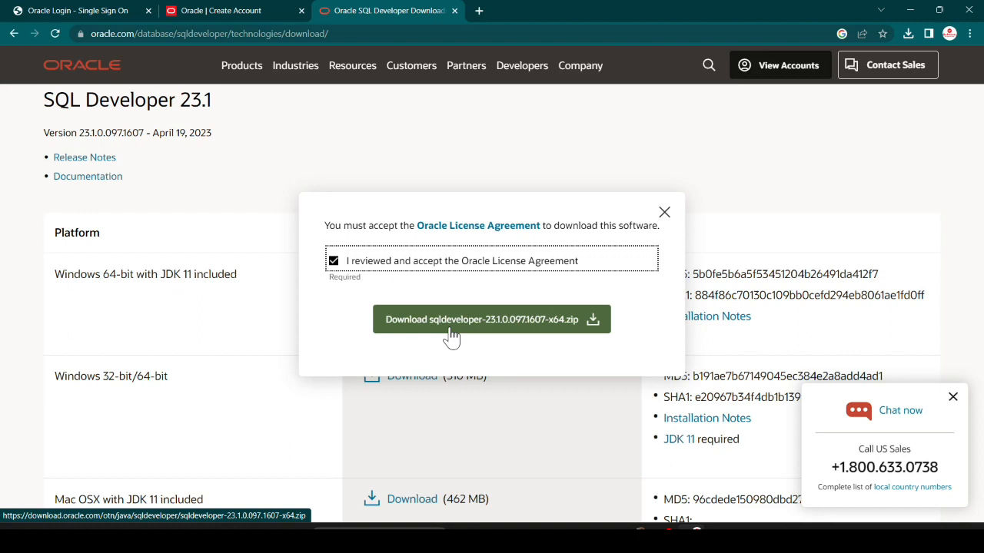
pyautogui.click(432, 329)
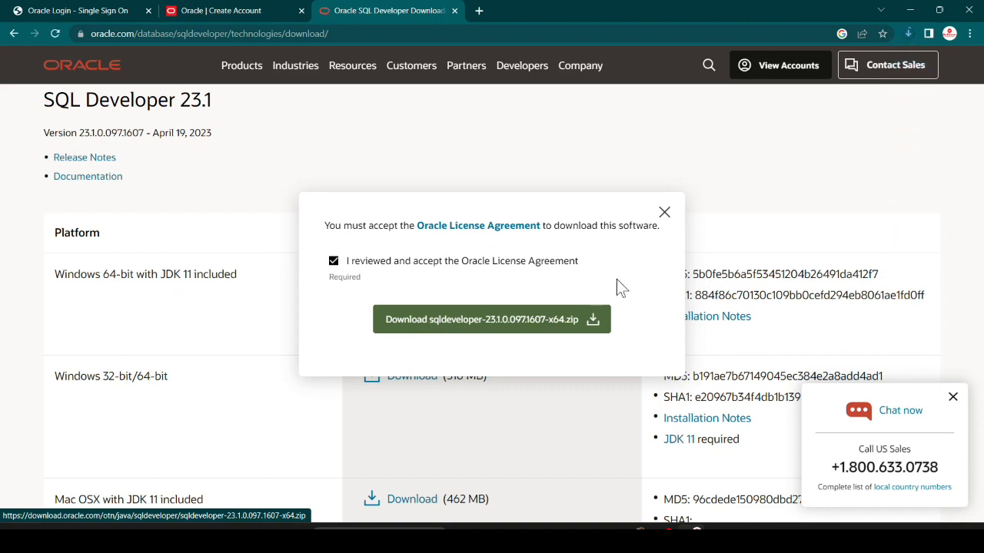
pyautogui.click(906, 33)
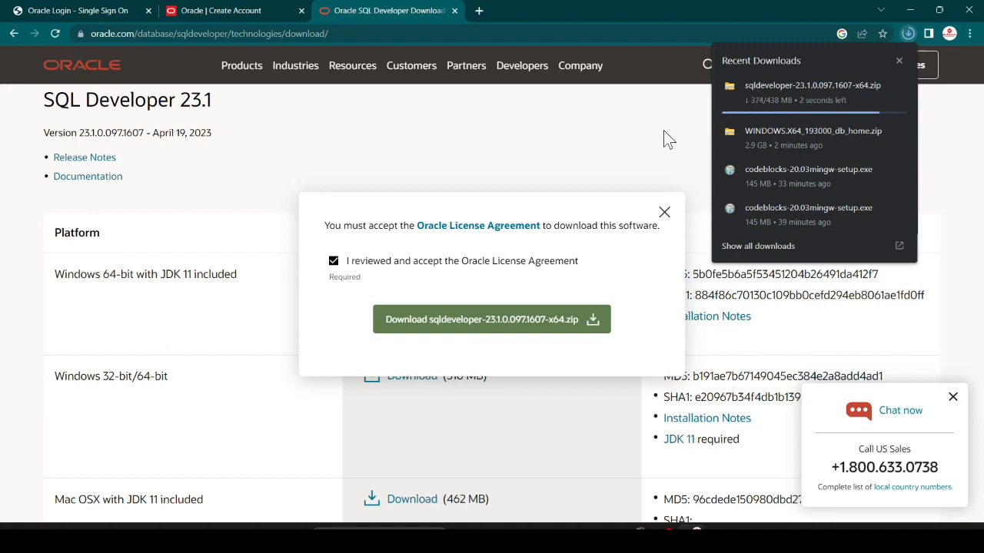
pyautogui.click(909, 10)
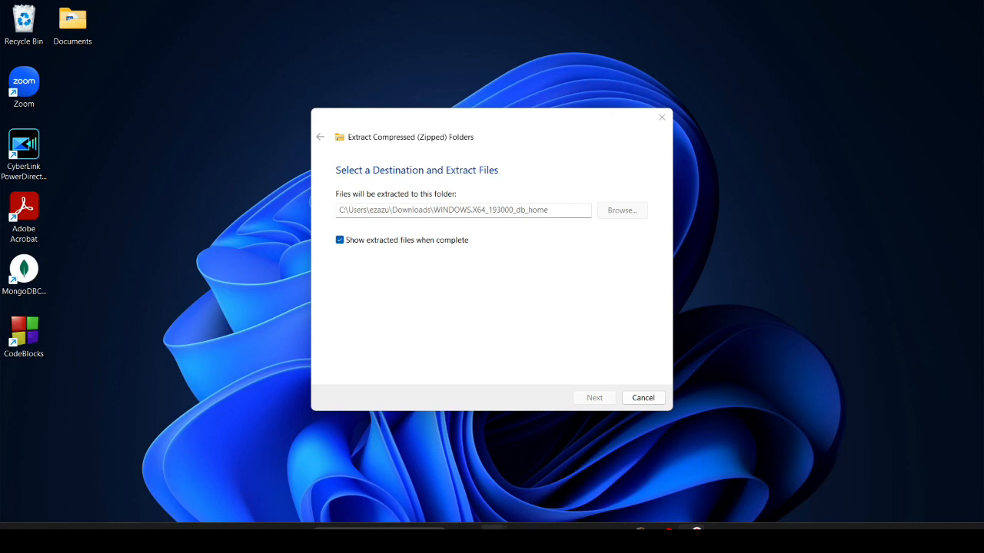
# Check the database zip's extraction progress and bring the Downloads folder forward
pyautogui.moveTo(489, 528)
pyautogui.click(604, 451)
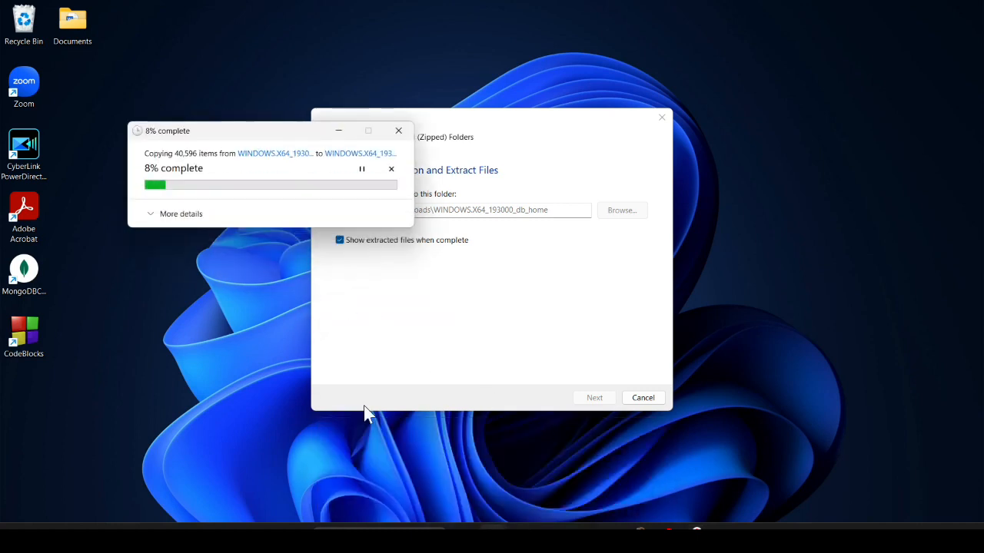
pyautogui.moveTo(487, 526)
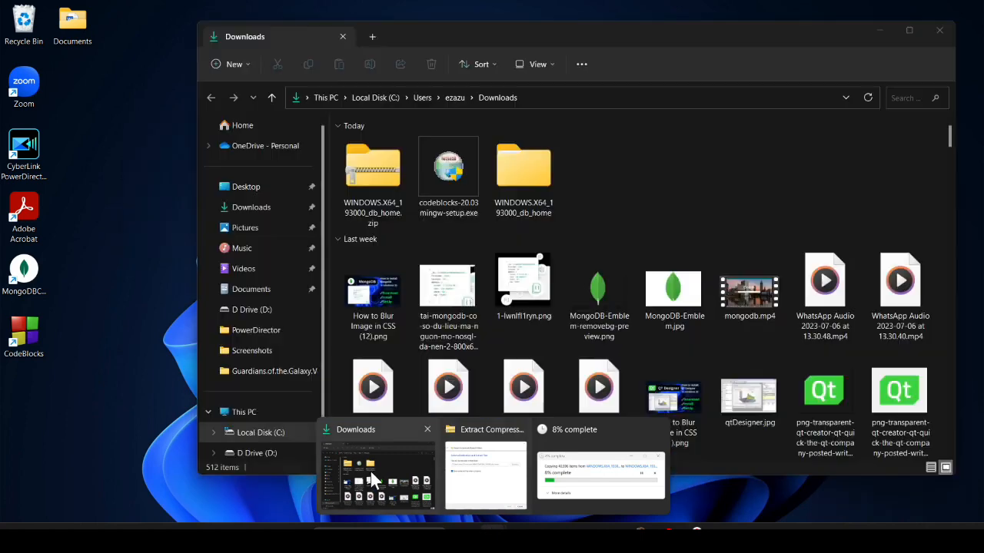
pyautogui.click(371, 470)
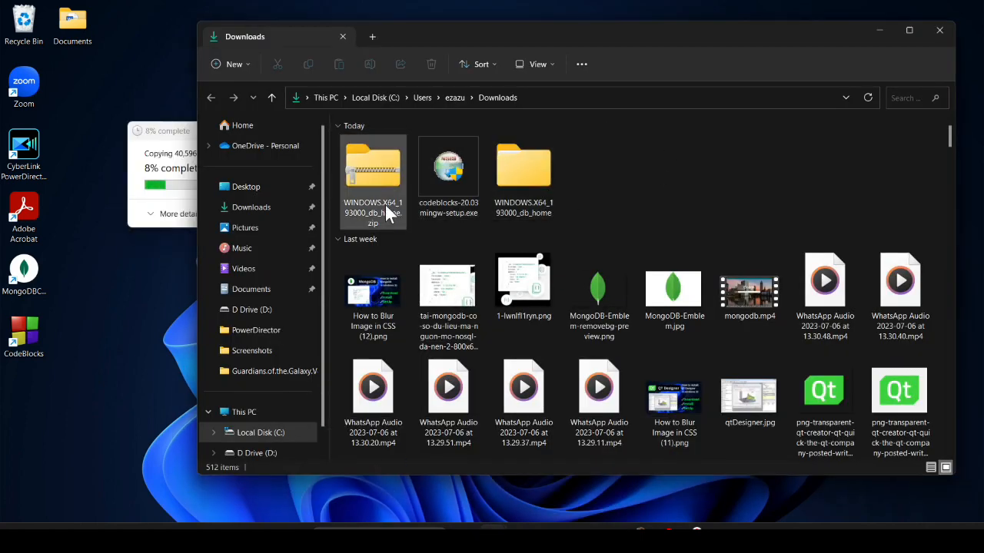
# Open the downloaded SQL Developer zip from Chrome's downloads and return to the Downloads folder
pyautogui.moveTo(691, 528)
pyautogui.click(691, 472)
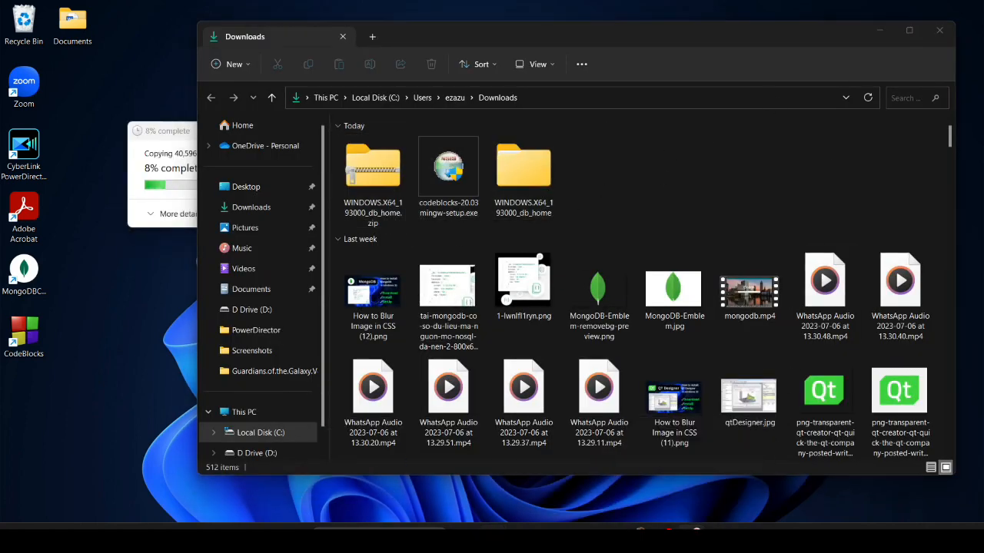
pyautogui.click(908, 33)
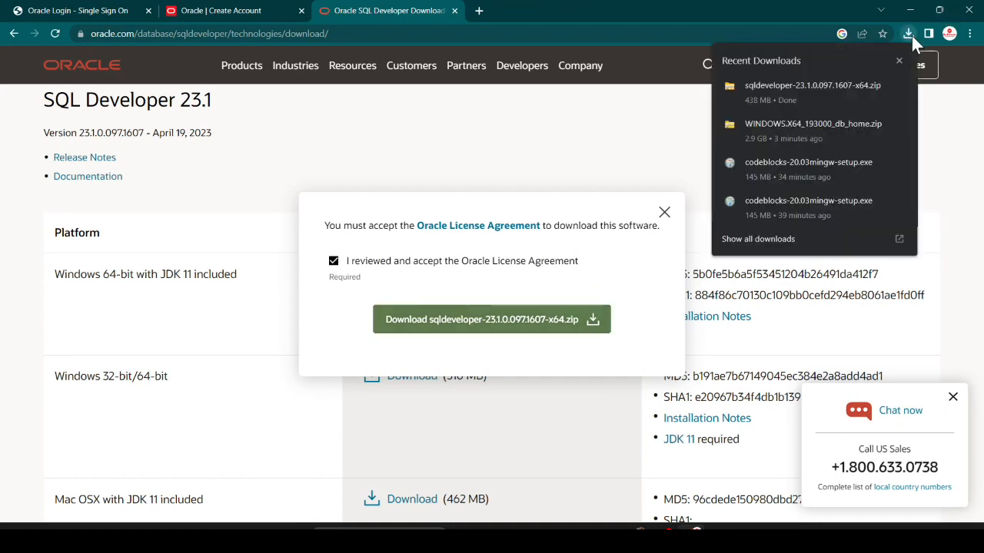
pyautogui.click(820, 83)
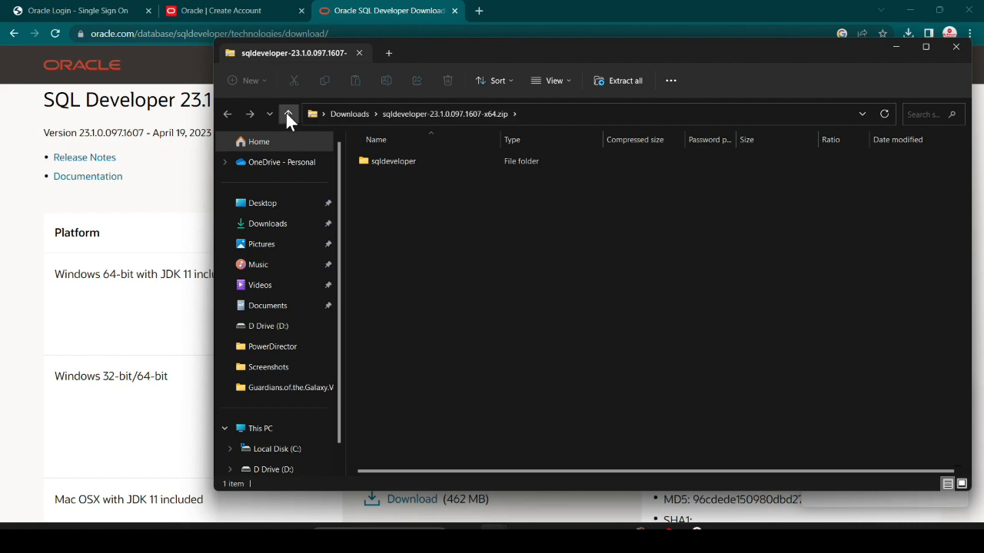
pyautogui.click(287, 114)
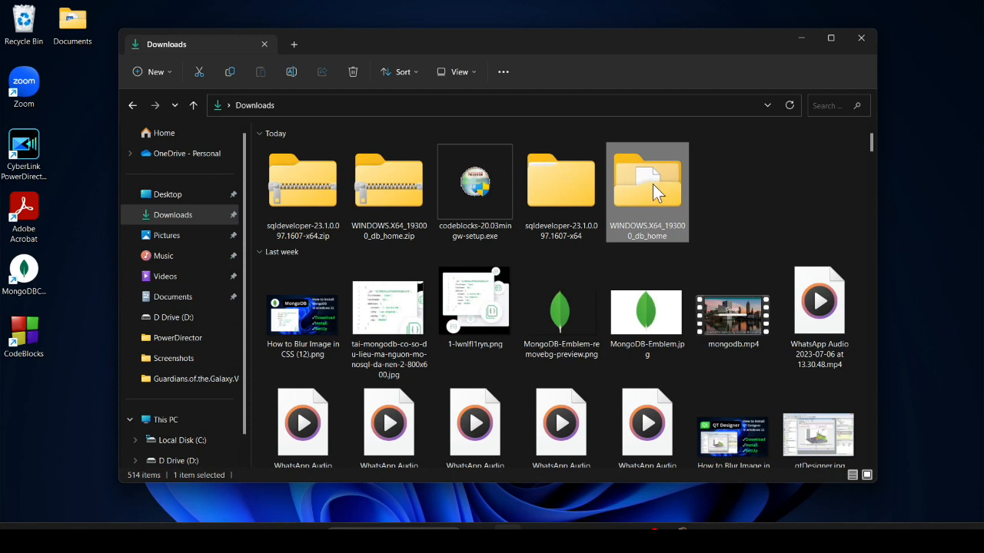
# Run setup.exe from the extracted WINDOWS.X64_193000_db_home folder
pyautogui.moveTo(652, 183)
pyautogui.doubleClick(652, 184)
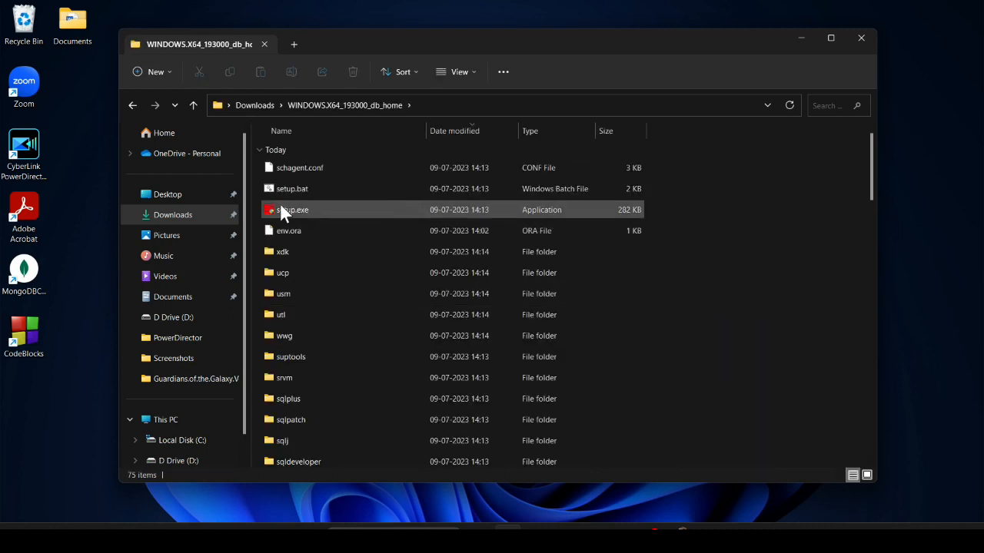
pyautogui.moveTo(280, 211)
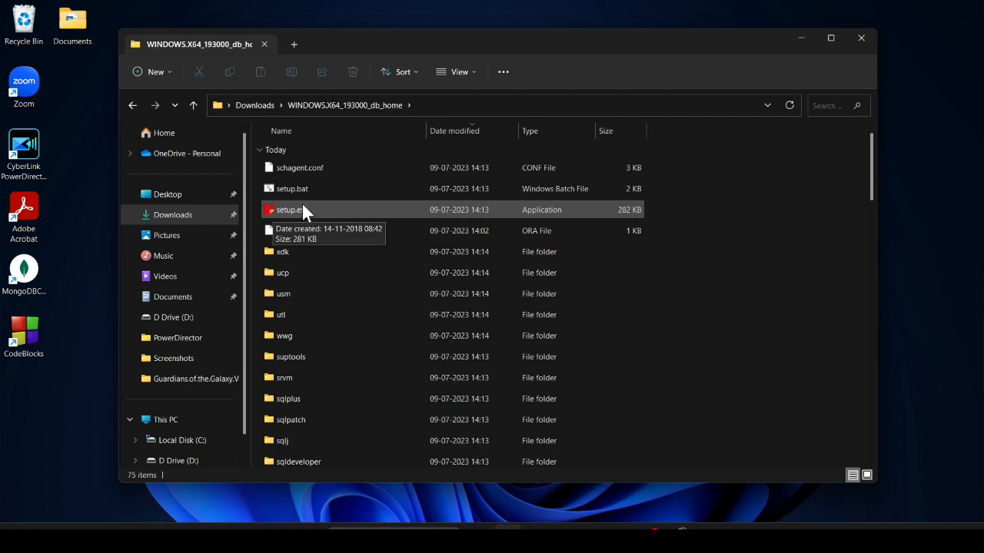
pyautogui.doubleClick(302, 203)
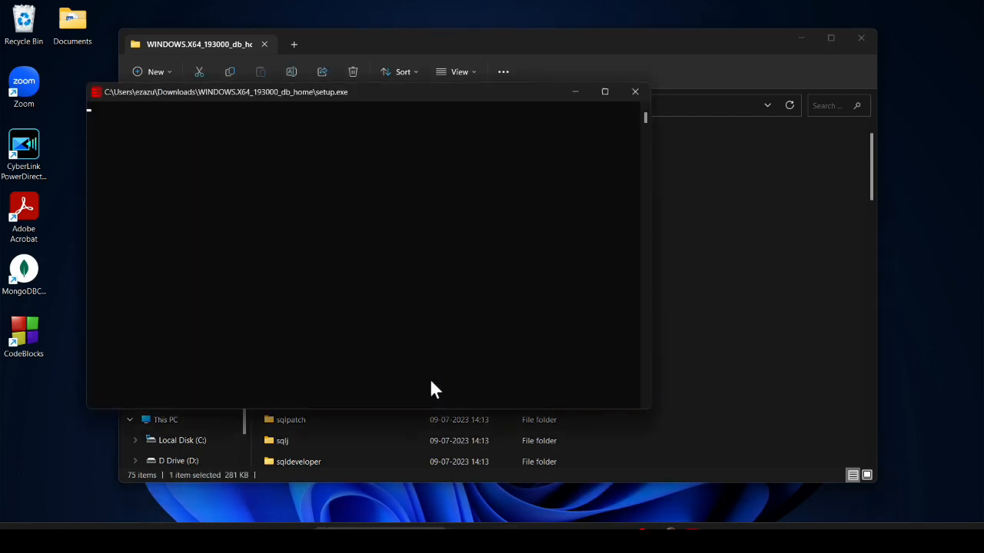
# Choose 'Create and configure a single instance database' and advance to Select System Class
pyautogui.click(800, 36)
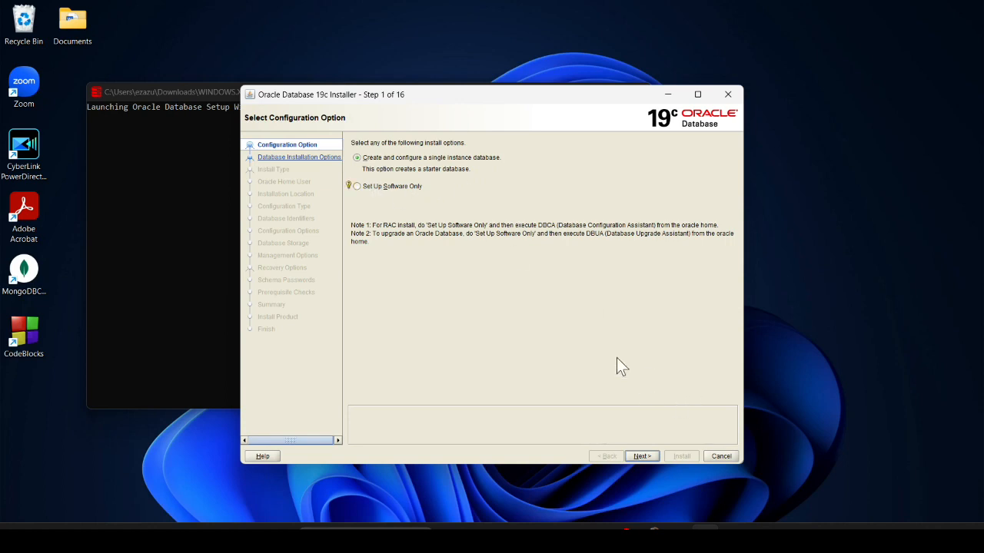
pyautogui.click(356, 186)
pyautogui.click(357, 161)
pyautogui.click(638, 456)
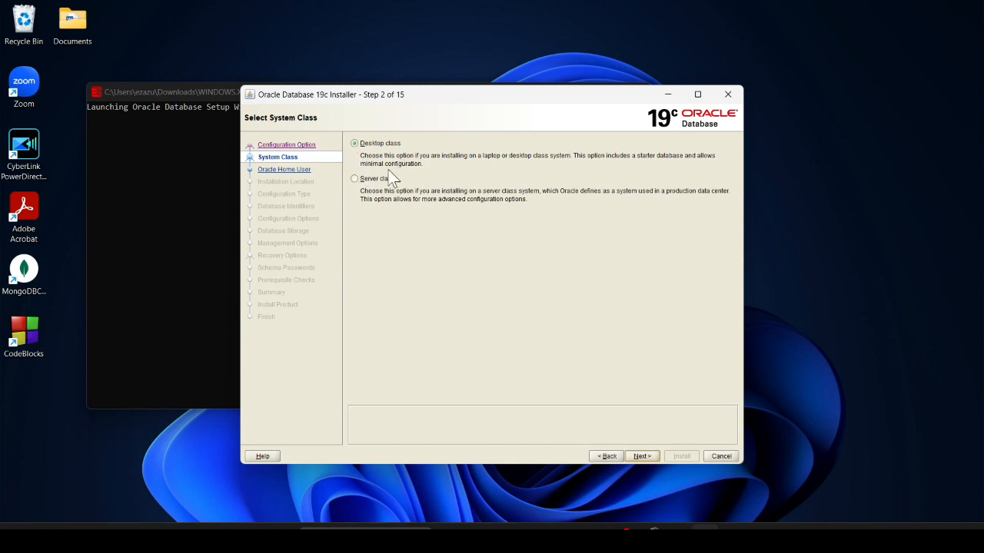
# Move to the Oracle home user step and choose Create New Windows User
pyautogui.click(643, 455)
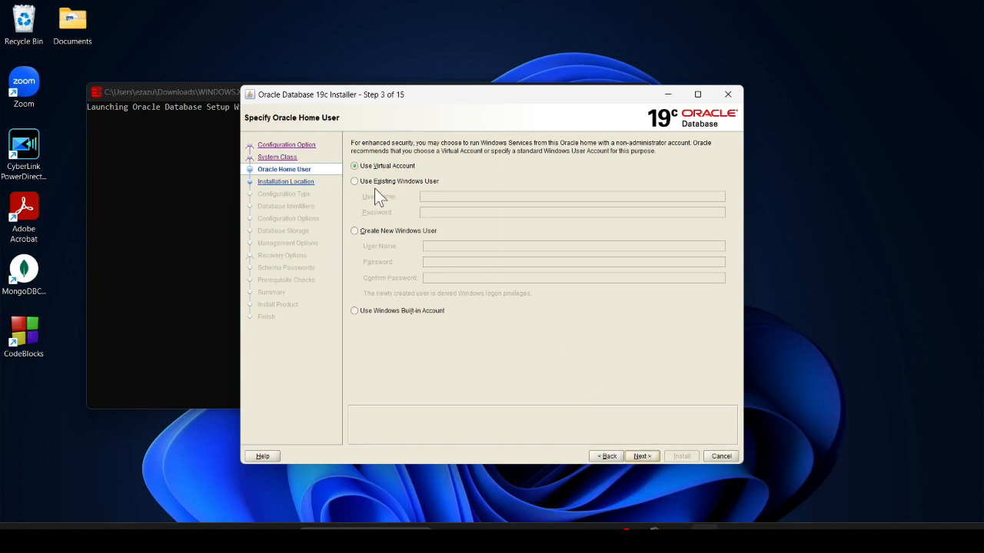
pyautogui.click(354, 182)
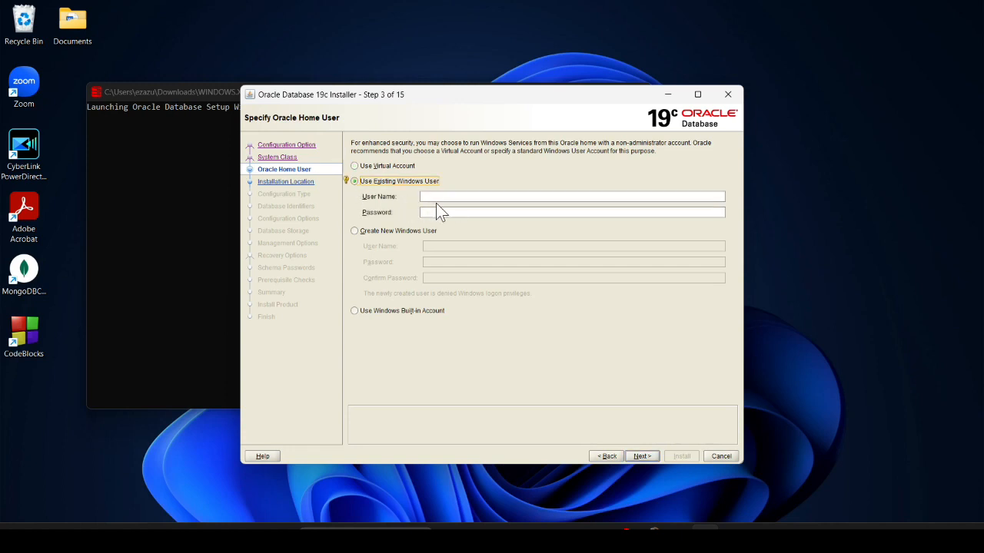
pyautogui.click(355, 232)
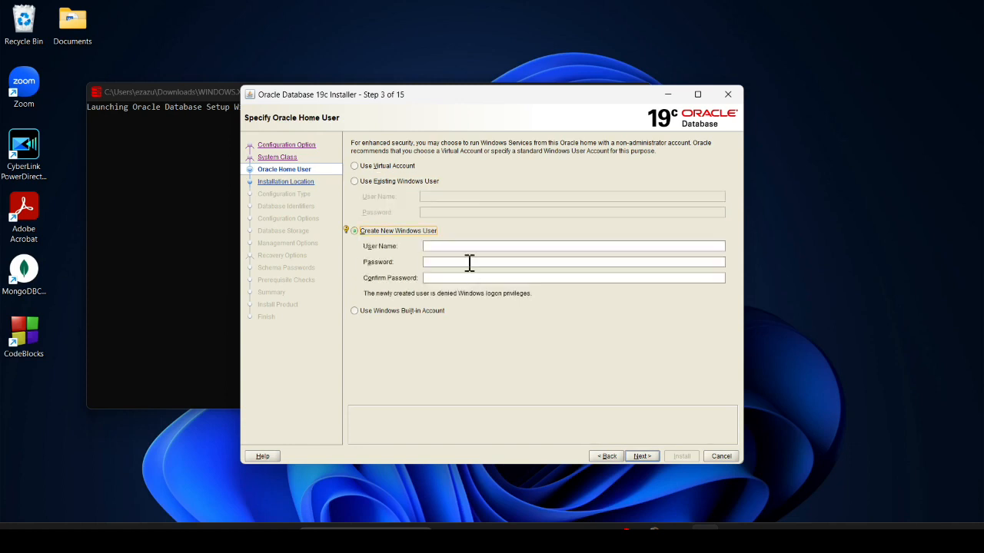
# Enter the new user's name, password and password confirmation, then continue to Typical Install Configuration
pyautogui.click(460, 247)
pyautogui.write('e')
pyautogui.click(454, 262)
pyautogui.write('1234')
pyautogui.press('BackSpace')
pyautogui.press('BackSpace')
pyautogui.press('BackSpace')
pyautogui.press('BackSpace')
pyautogui.write('23')
pyautogui.click(452, 278)
pyautogui.write('1234')
pyautogui.click(642, 457)
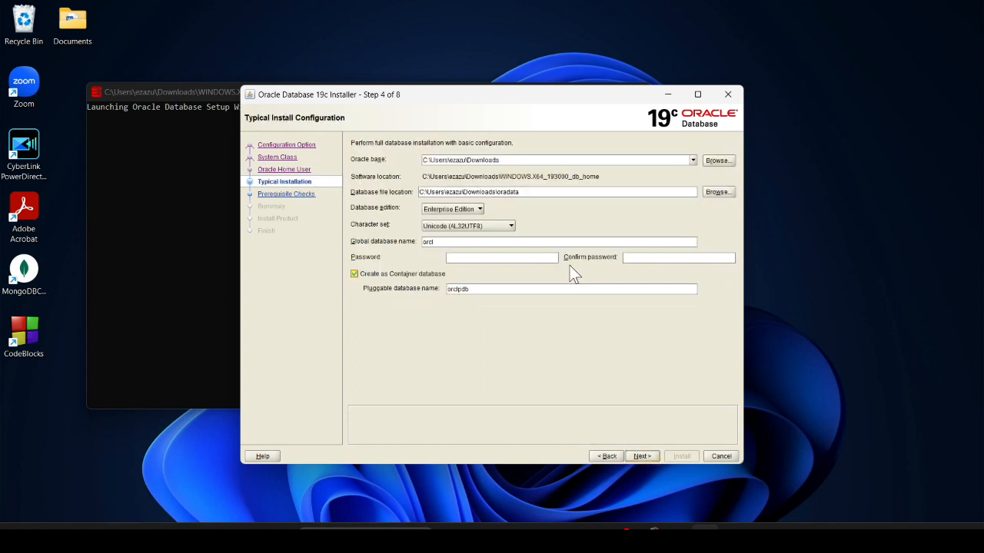
# Set the Oracle base to C:\oracle and keep Enterprise Edition as the database edition
pyautogui.click(507, 159)
pyautogui.press('BackSpace')
pyautogui.press('BackSpace')
pyautogui.press('BackSpace')
pyautogui.press('BackSpace')
pyautogui.press('BackSpace')
pyautogui.press('BackSpace')
pyautogui.press('BackSpace')
pyautogui.press('BackSpace')
pyautogui.press('BackSpace')
pyautogui.press('BackSpace')
pyautogui.press('BackSpace')
pyautogui.press('BackSpace')
pyautogui.press('BackSpace')
pyautogui.press('BackSpace')
pyautogui.press('BackSpace')
pyautogui.press('BackSpace')
pyautogui.press('BackSpace')
pyautogui.press('BackSpace')
pyautogui.press('BackSpace')
pyautogui.press('BackSpace')
pyautogui.press('BackSpace')
pyautogui.write('o')
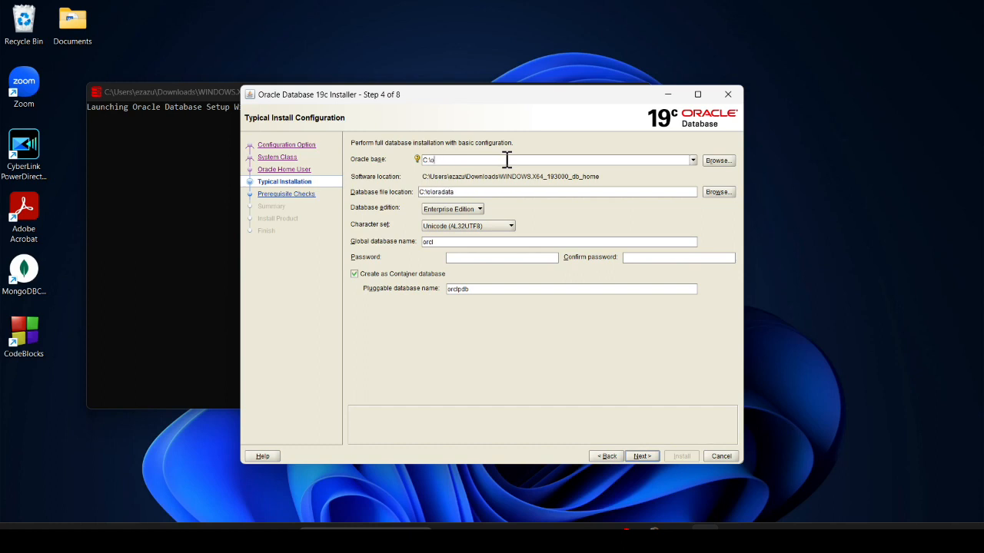
pyautogui.write('racle')
pyautogui.click(479, 208)
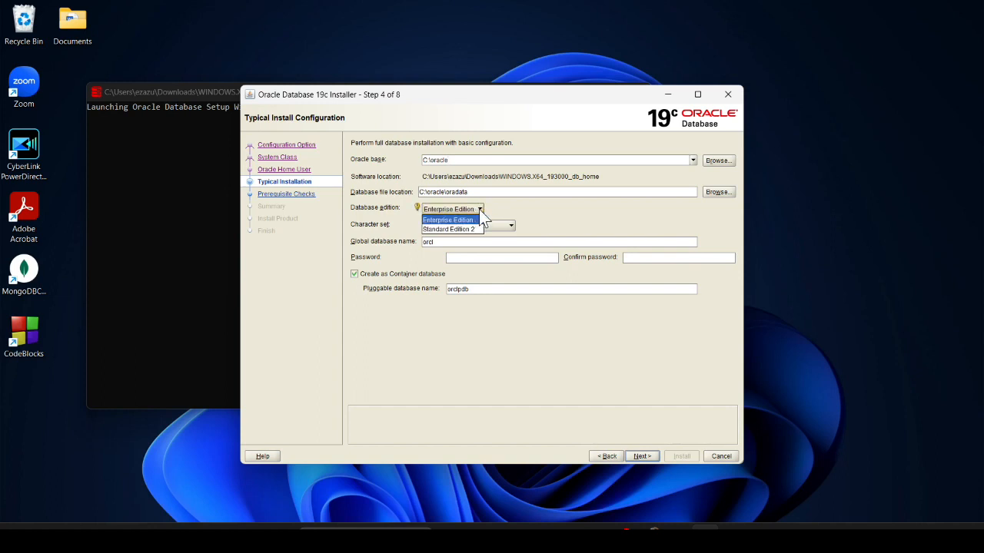
pyautogui.click(541, 206)
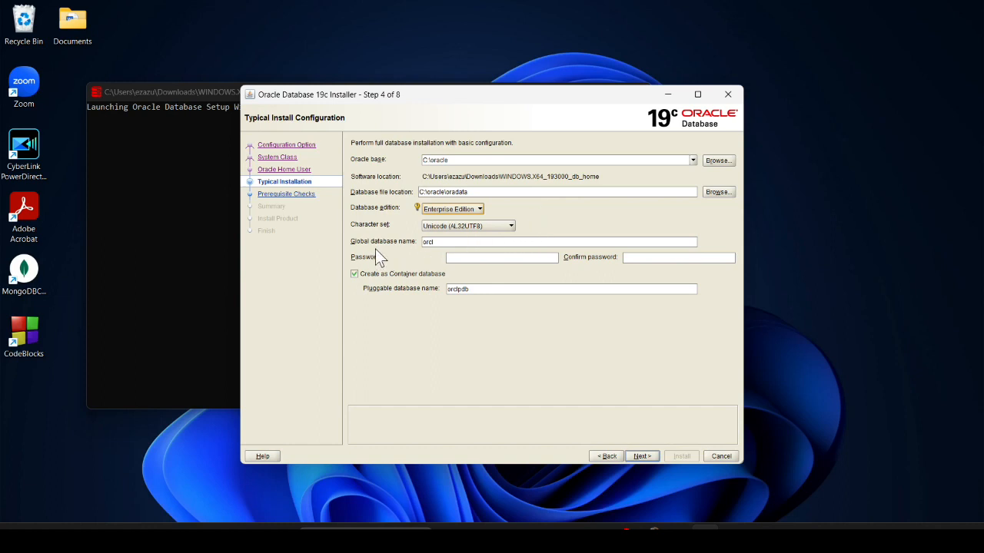
# Enter and confirm the admin password, then proceed past the typical configuration
pyautogui.click(525, 260)
pyautogui.write('ora')
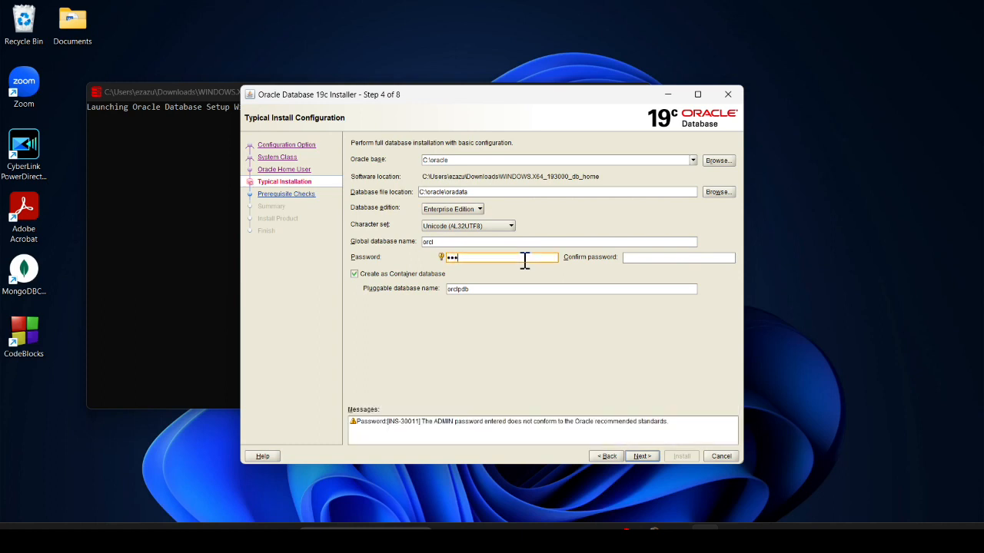
pyautogui.click(664, 259)
pyautogui.write('ora')
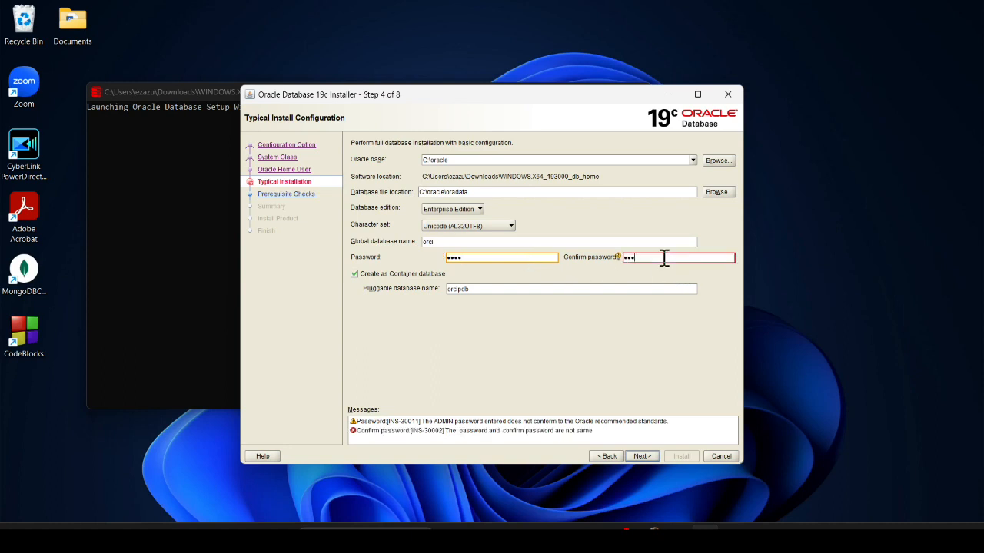
pyautogui.write('l')
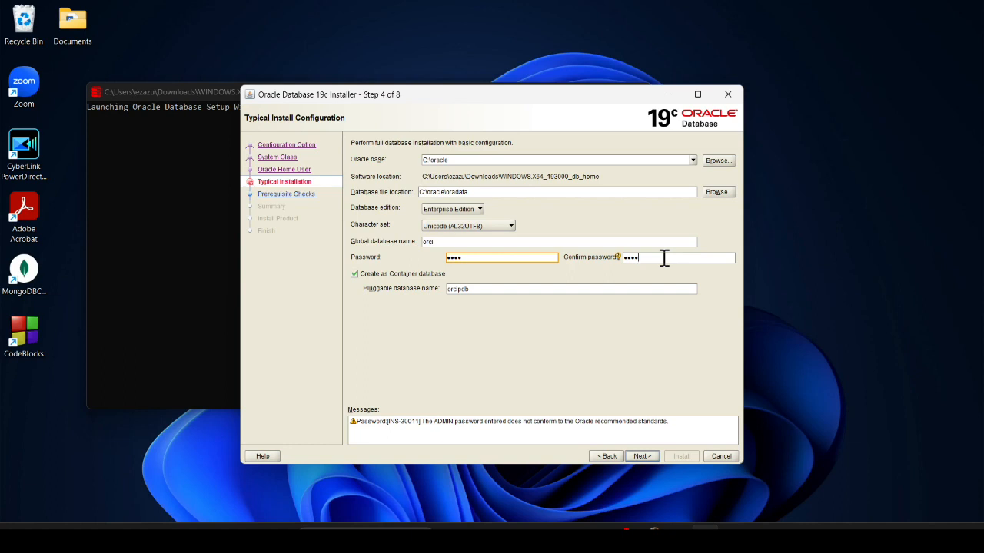
pyautogui.click(648, 454)
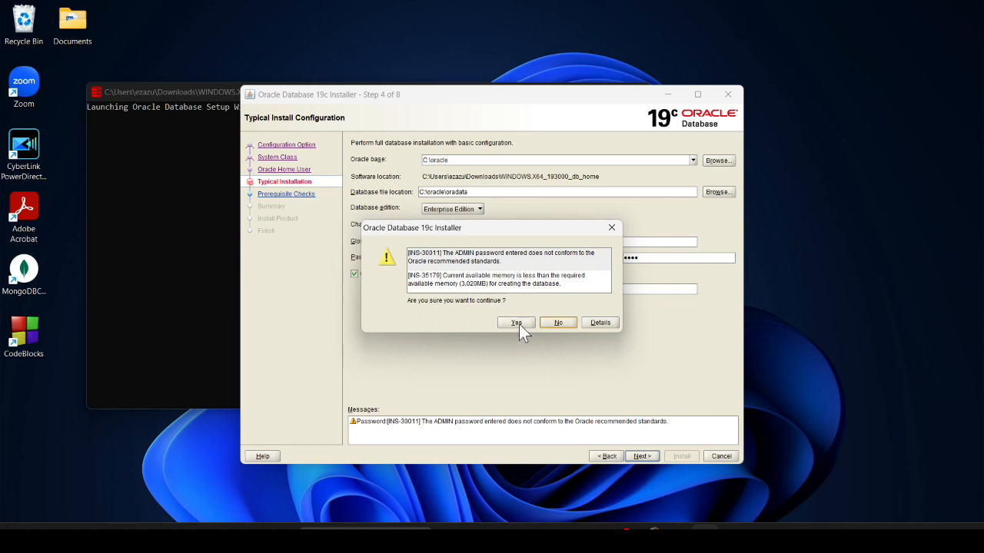
# Accept the admin password and low-memory warnings to reach the orcl installation summary
pyautogui.click(519, 324)
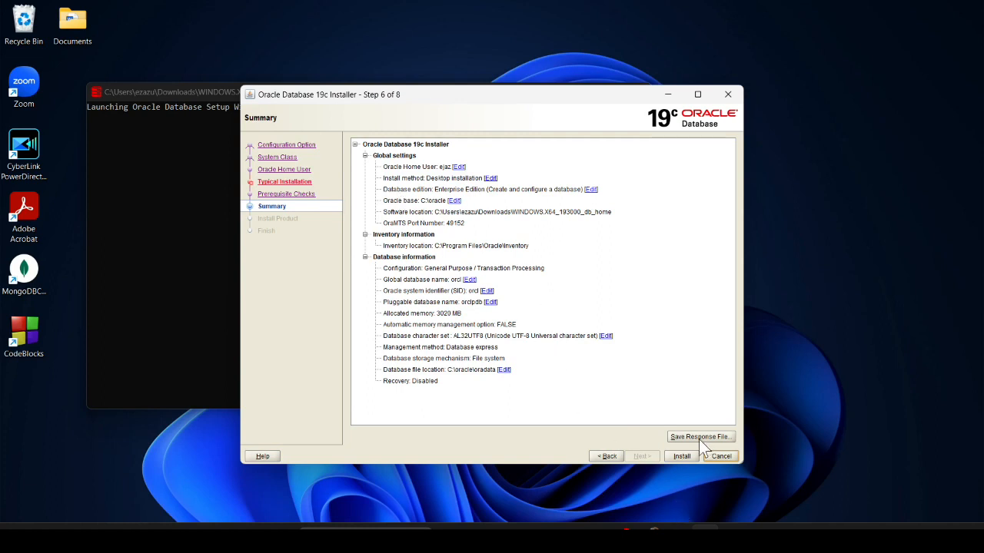
# Install the database, allow the installer through the firewall, then close the installer and console
pyautogui.click(682, 456)
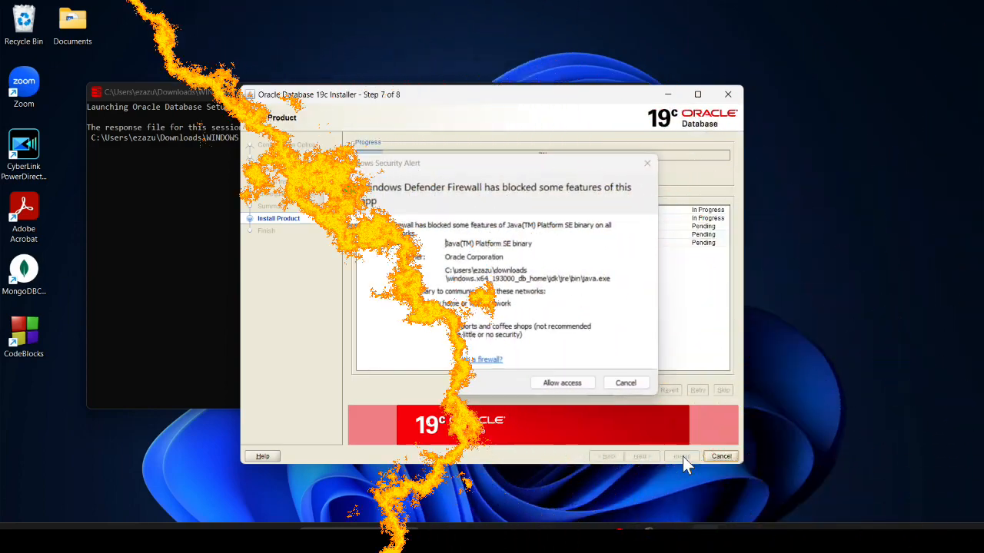
pyautogui.click(568, 384)
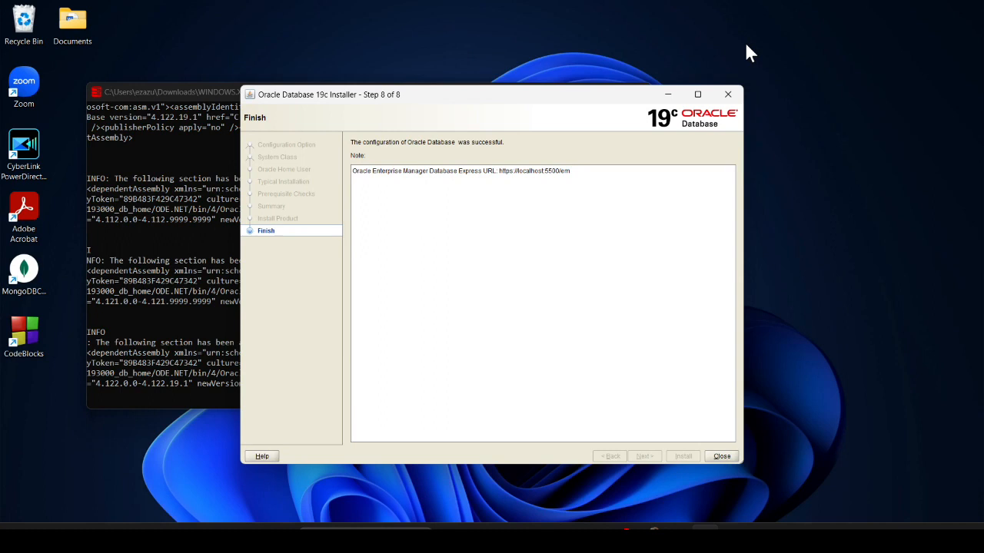
pyautogui.click(722, 456)
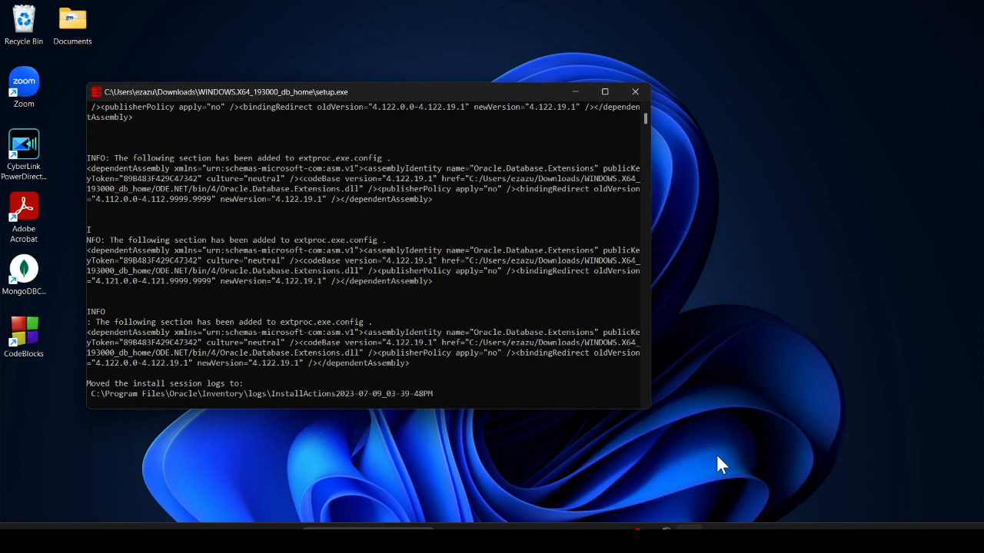
pyautogui.click(630, 92)
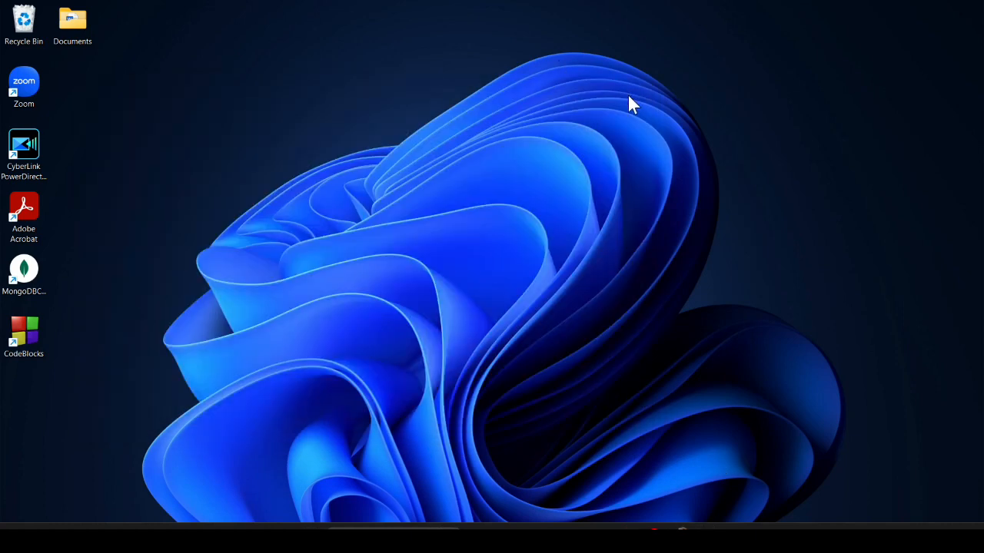
# Search Windows for 'sql' and launch SQL Plus
pyautogui.click(384, 535)
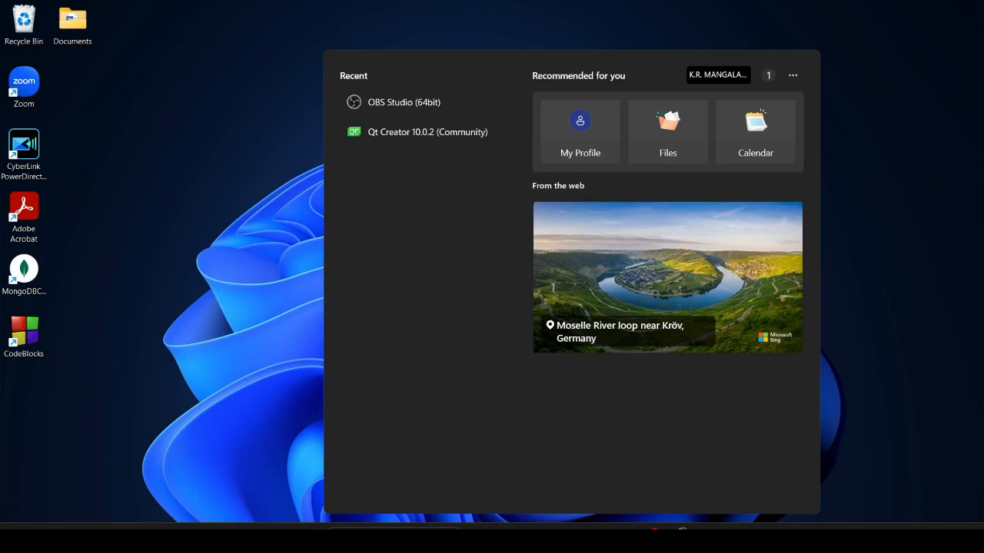
pyautogui.write('sql')
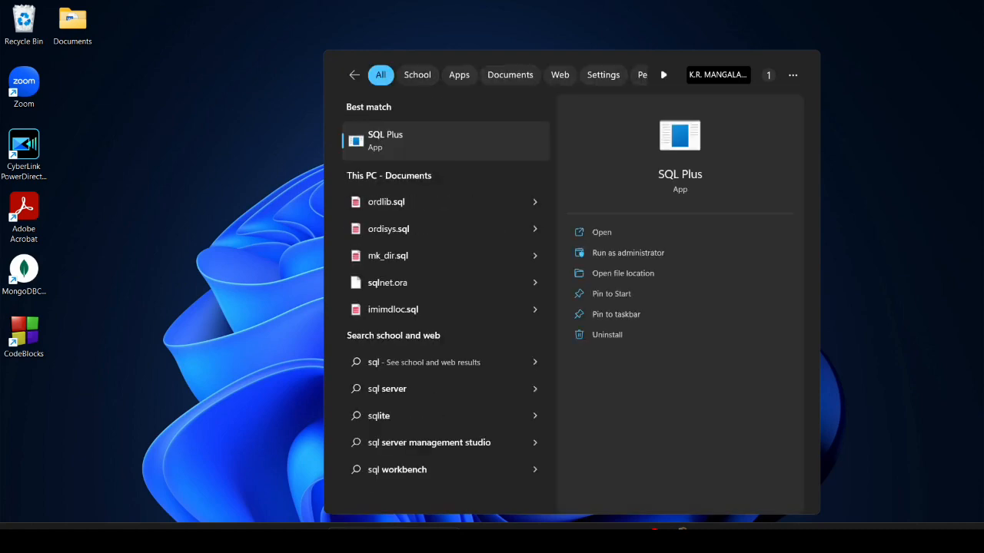
pyautogui.press('Return')
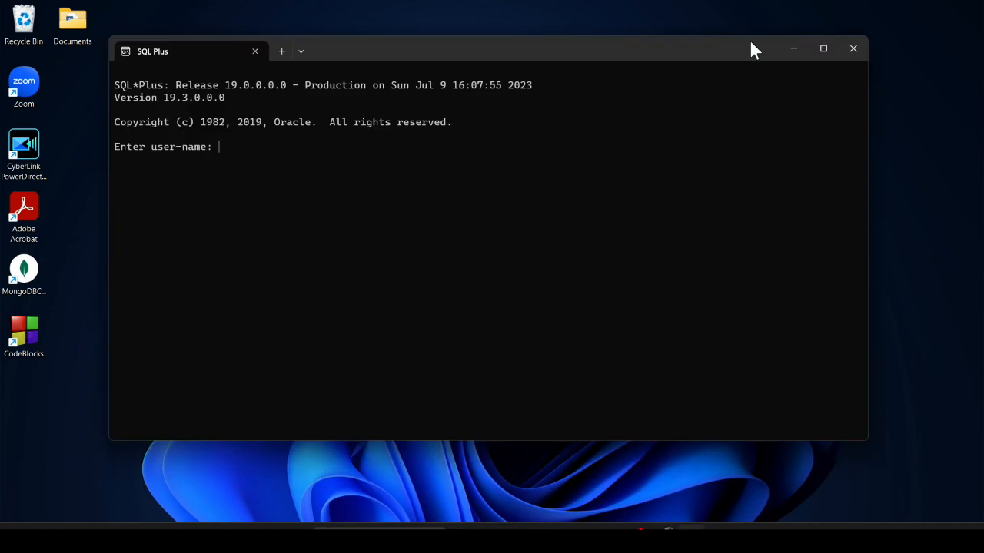
# Log in to SQL Plus as 'sys as sysdba' with the password, then restore File Explorer
pyautogui.write('sys as sysdba')
pyautogui.press('Return')
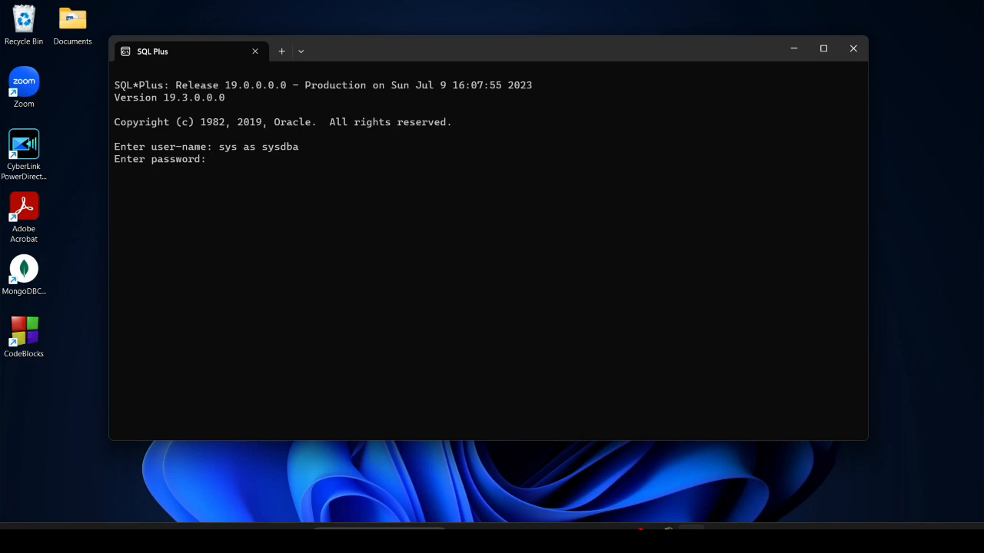
pyautogui.press('Return')
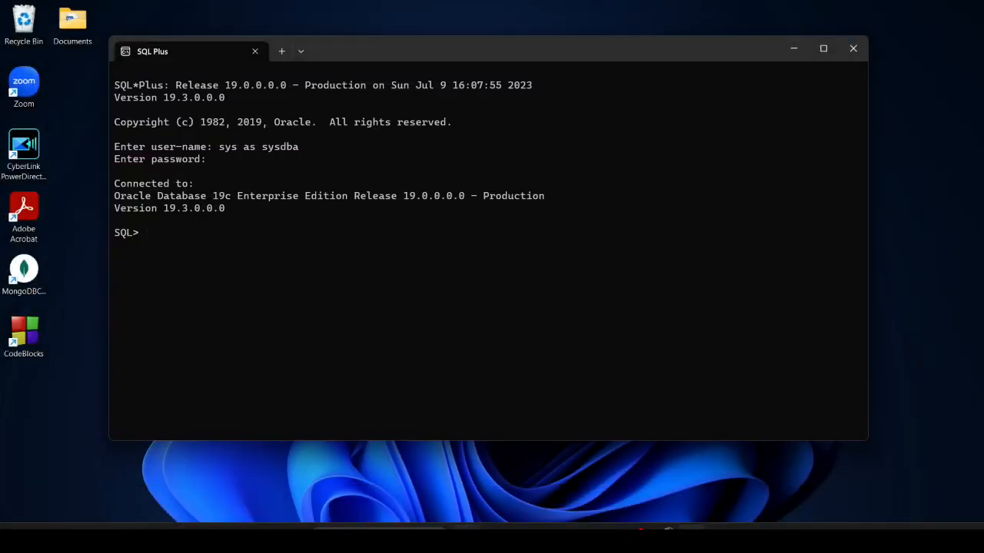
pyautogui.click(493, 538)
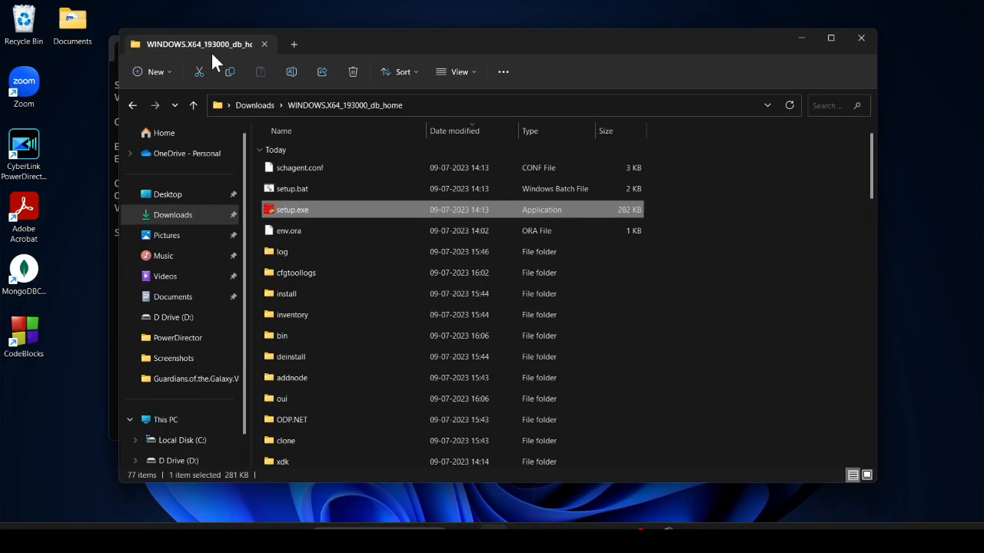
# Launch sqldeveloper.exe from Downloads > sqldeveloper-23.1.0.097.1607-x64 > sqldeveloper and minimize Explorer
pyautogui.click(193, 105)
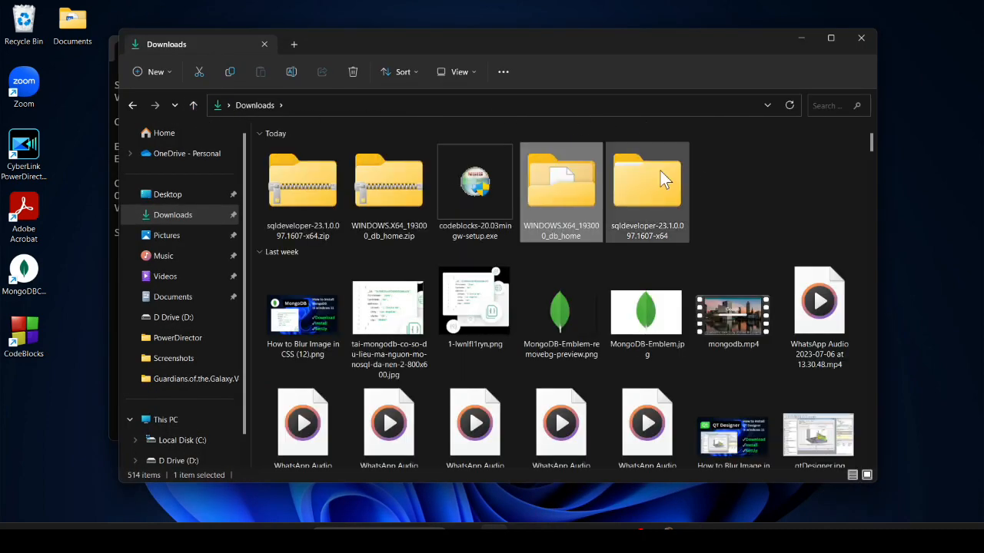
pyautogui.doubleClick(665, 184)
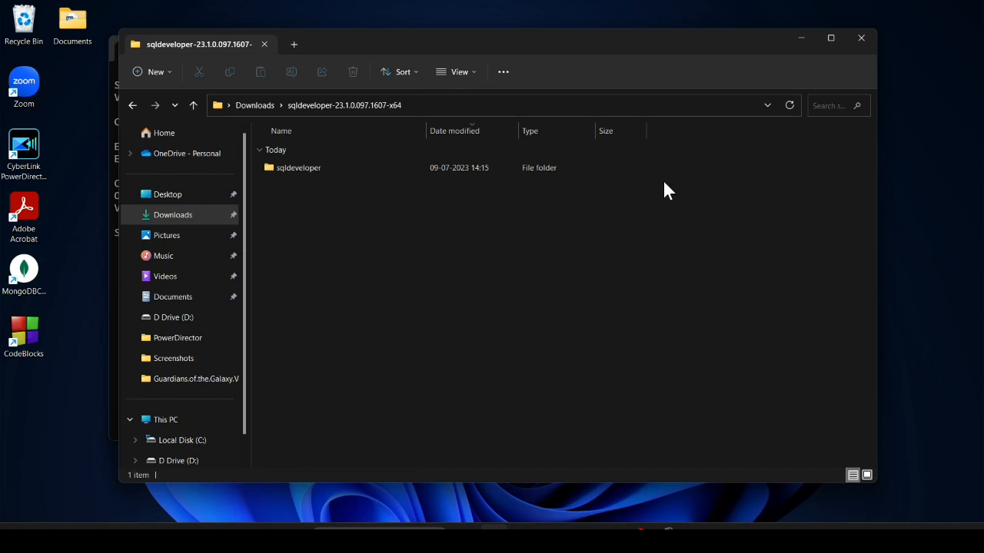
pyautogui.doubleClick(281, 168)
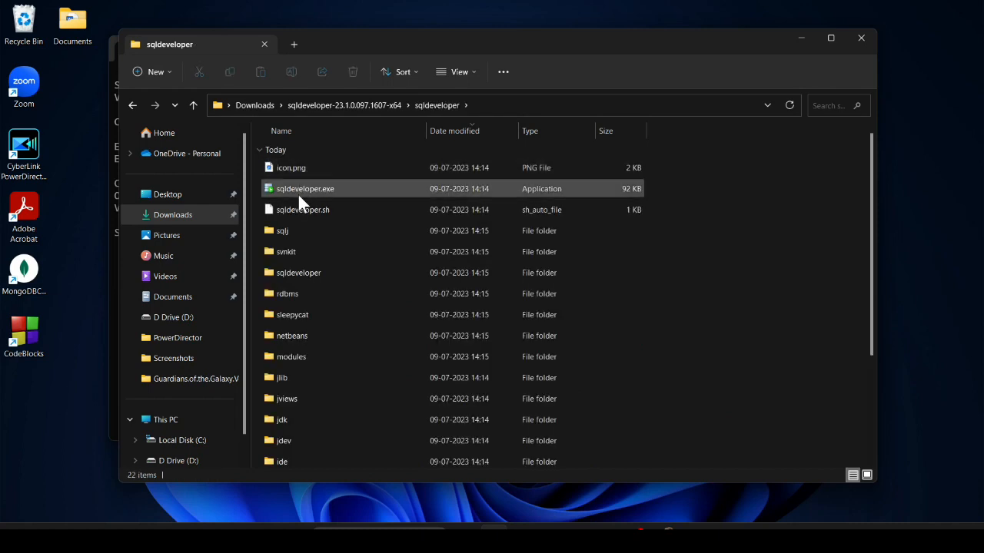
pyautogui.doubleClick(345, 194)
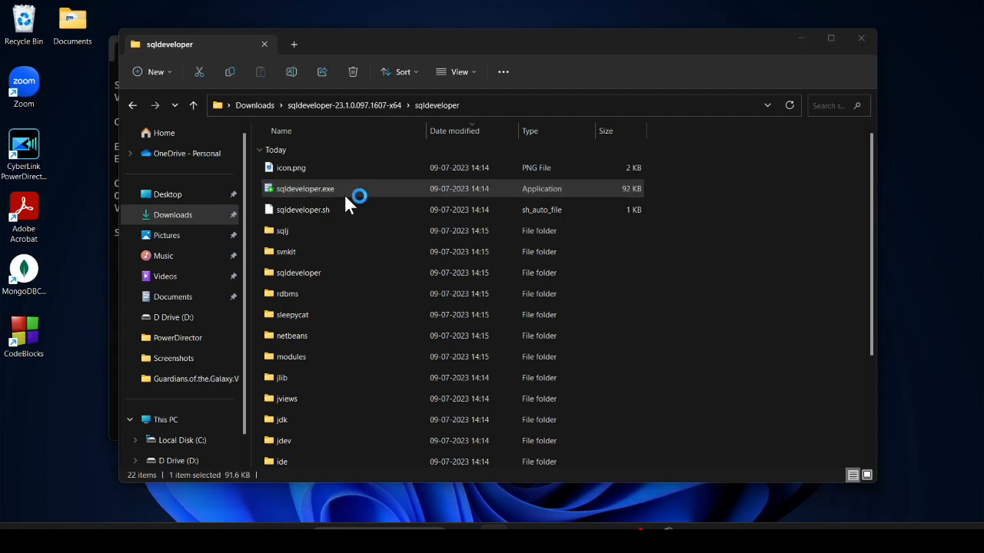
pyautogui.click(803, 38)
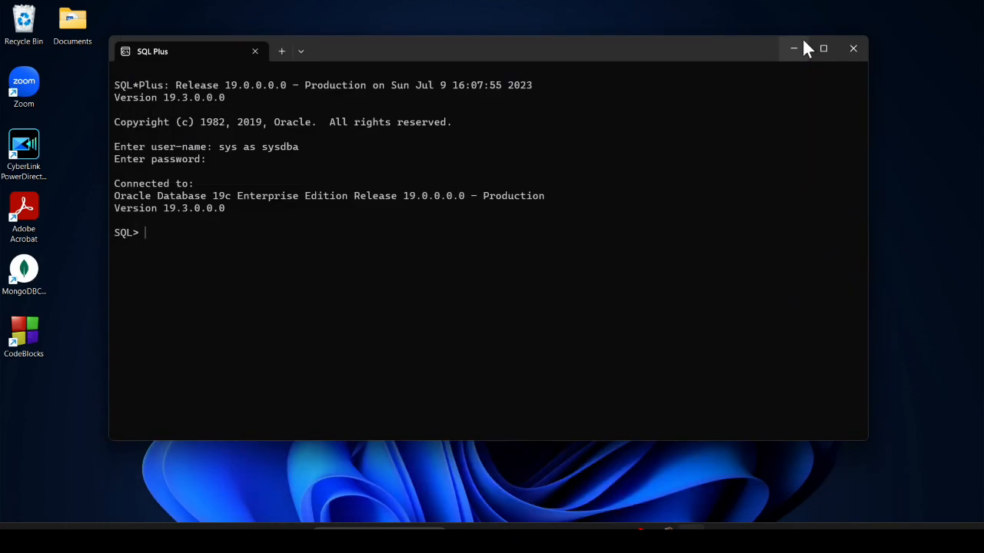
# Minimize SQL Plus and decline importing preferences from a previous SQL Developer installation
pyautogui.click(801, 45)
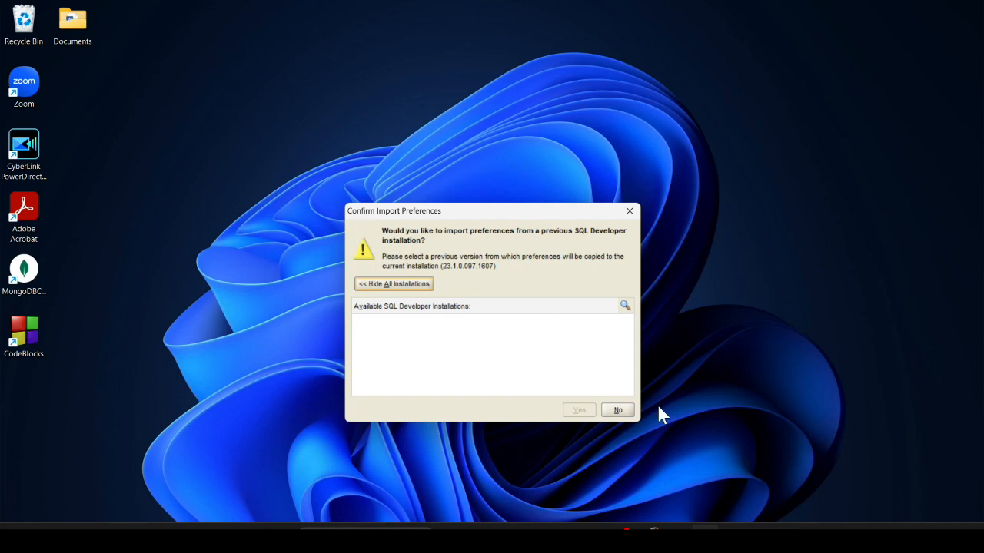
pyautogui.click(614, 413)
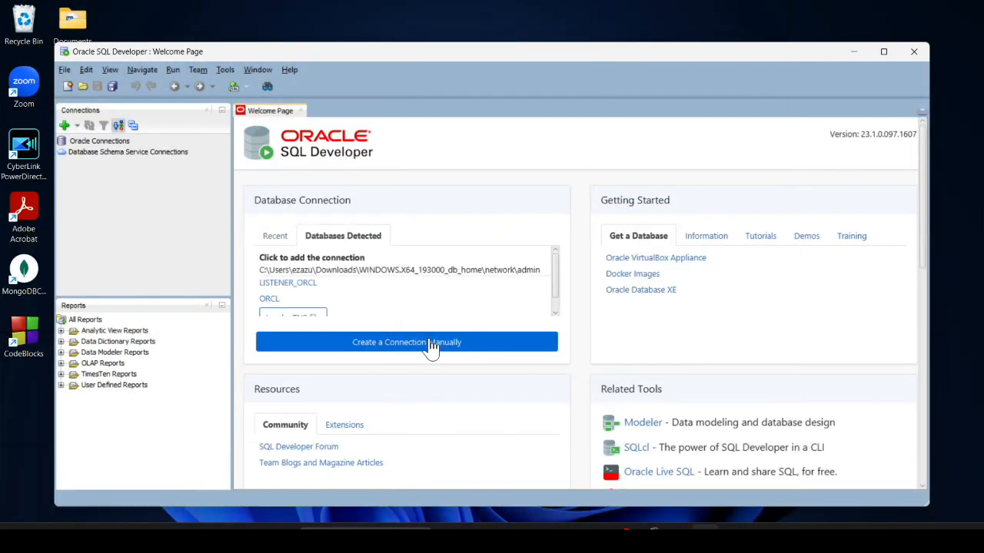
# Start a manual connection named testdb with username sys and its password
pyautogui.click(431, 342)
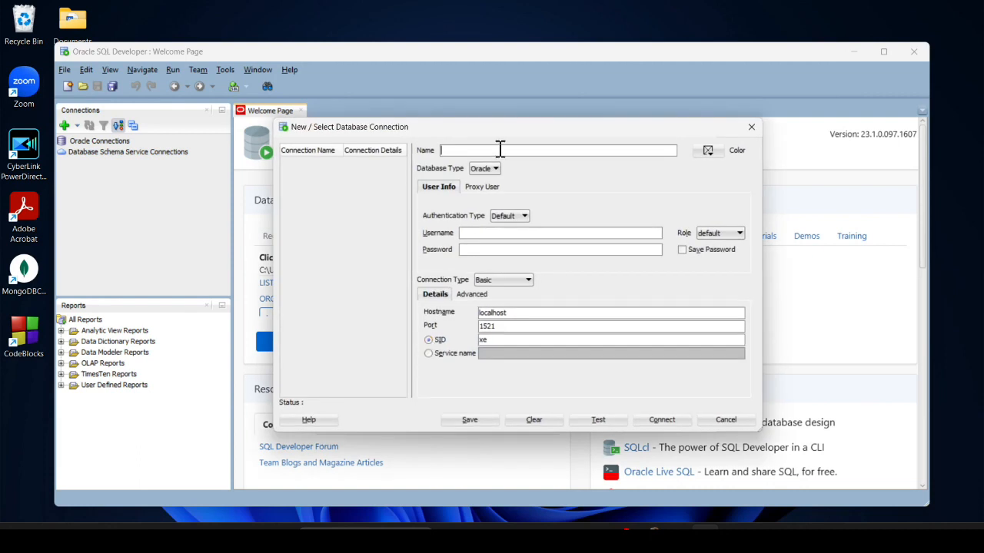
pyautogui.write('testdb')
pyautogui.click(529, 234)
pyautogui.write('sys')
pyautogui.click(529, 253)
pyautogui.write('••••')
# Set role SYSDBA and SID orcl, test the connection, and connect
pyautogui.click(723, 236)
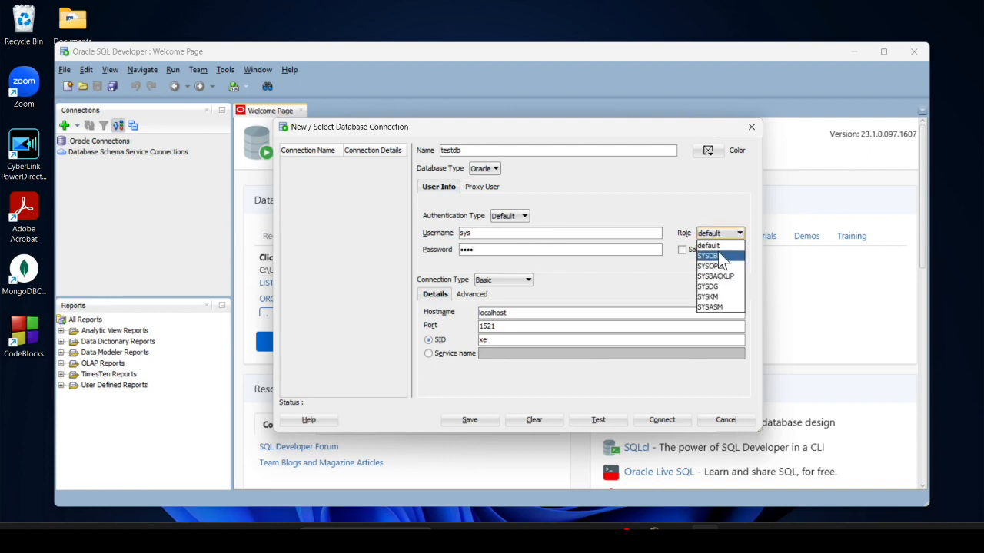
pyautogui.click(718, 256)
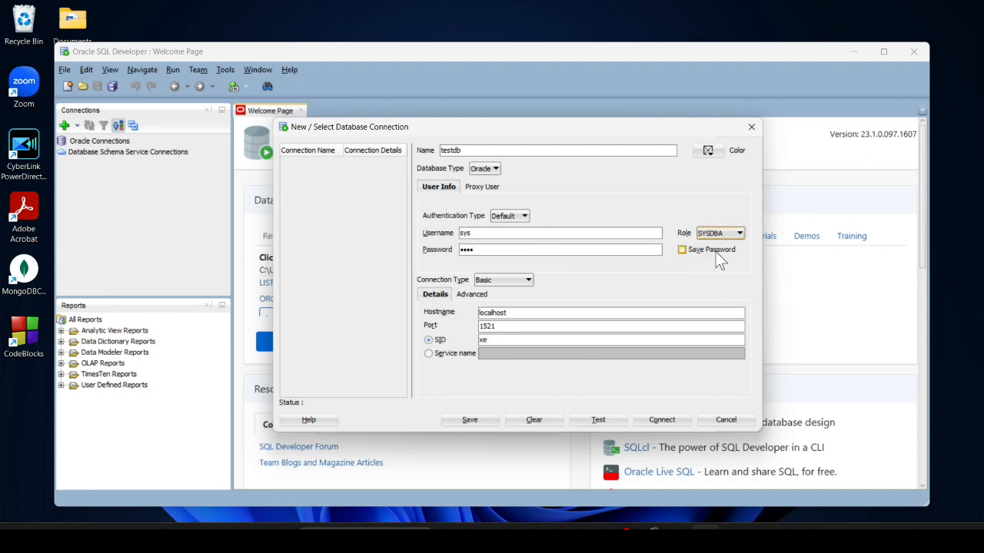
pyautogui.click(527, 338)
pyautogui.press('BackSpace')
pyautogui.press('BackSpace')
pyautogui.write('orcl')
pyautogui.click(587, 421)
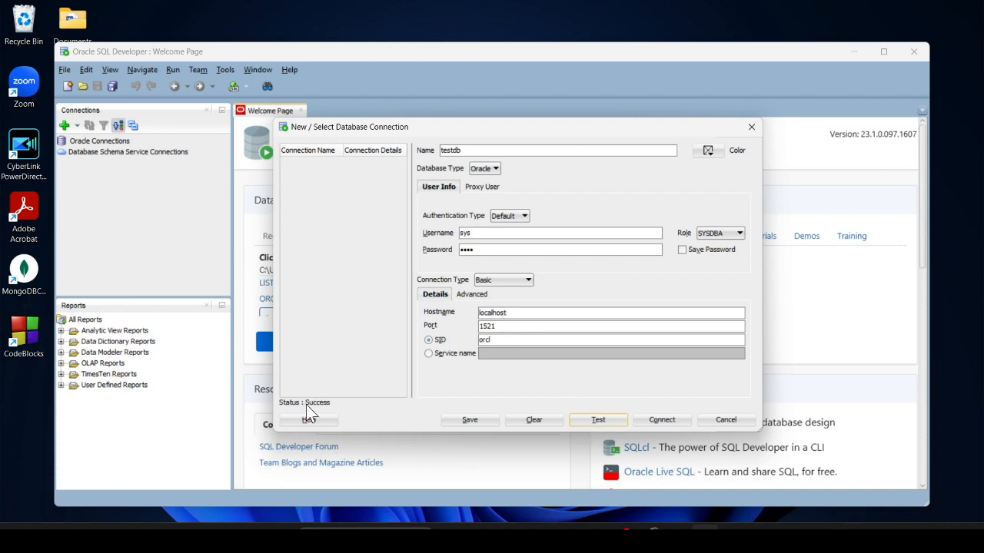
pyautogui.click(681, 424)
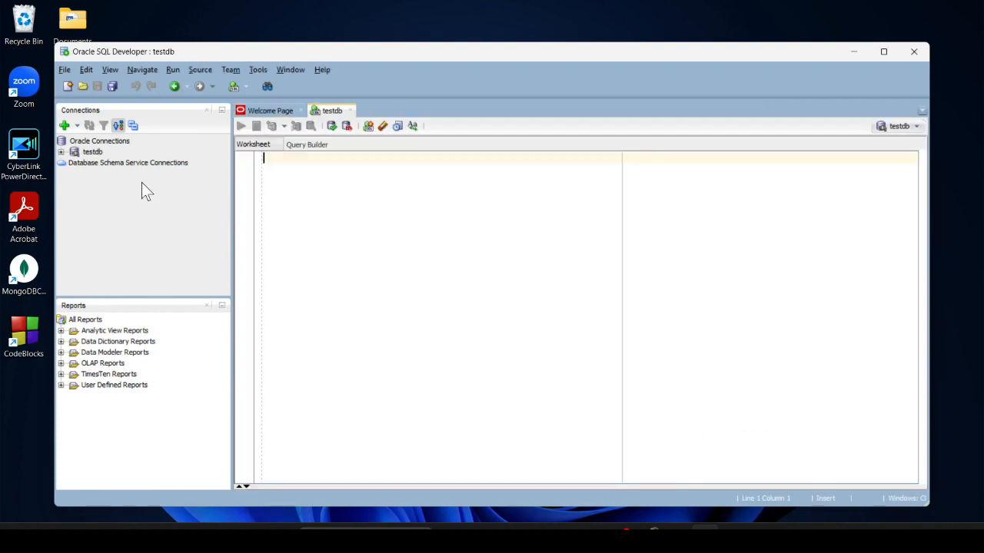
# Expand testdb and begin CREATE TABLE STUDENTS in the worksheet with an fname varchar(10) column
pyautogui.click(62, 152)
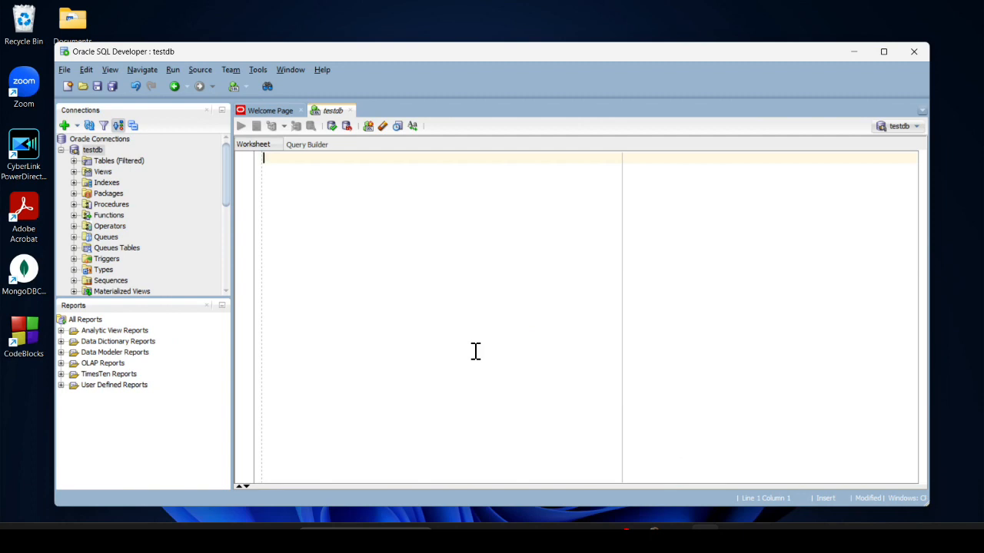
pyautogui.write('CREATE TABLE STUDEN')
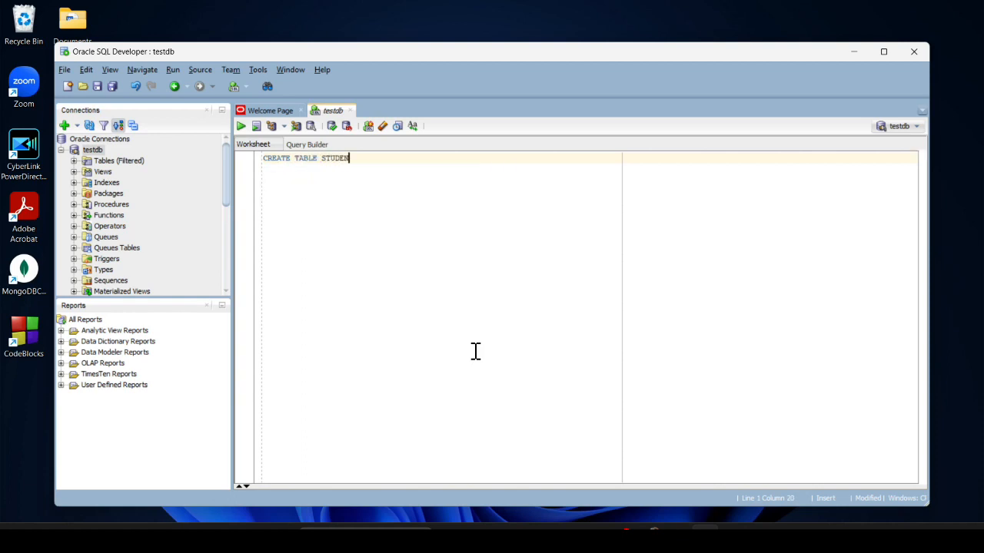
pyautogui.write('TS()')
pyautogui.write(';')
pyautogui.press('Left')
pyautogui.press('Left')
pyautogui.press('Return')
pyautogui.press('Return')
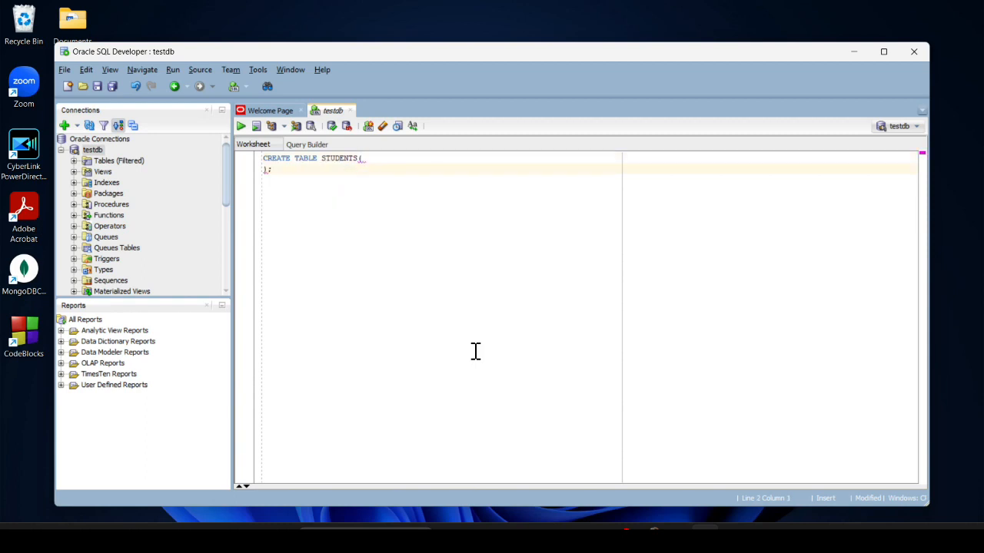
pyautogui.press('Up')
pyautogui.write('NAME')
pyautogui.press('BackSpace')
pyautogui.press('BackSpace')
pyautogui.press('BackSpace')
pyautogui.press('BackSpace')
pyautogui.write('f')
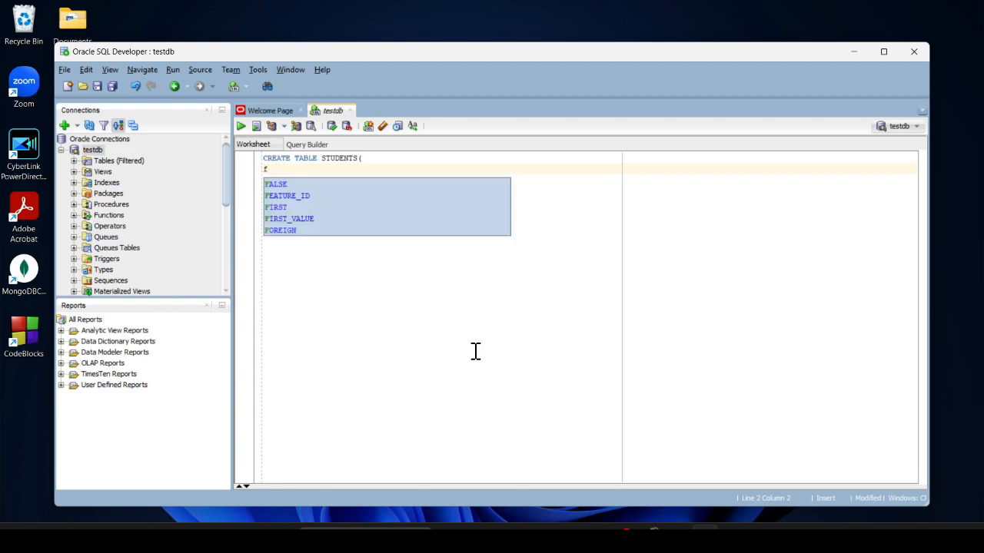
pyautogui.write('name ')
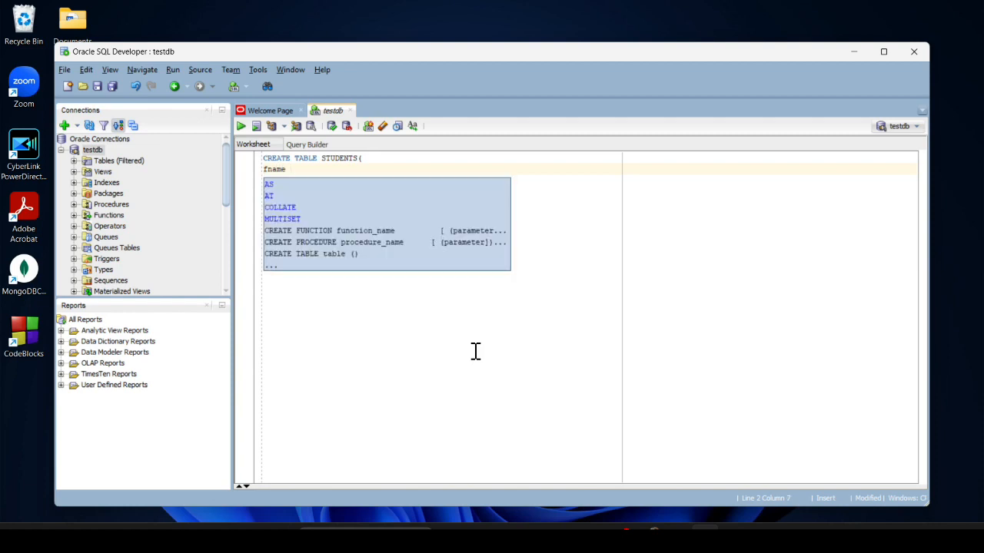
pyautogui.write('va')
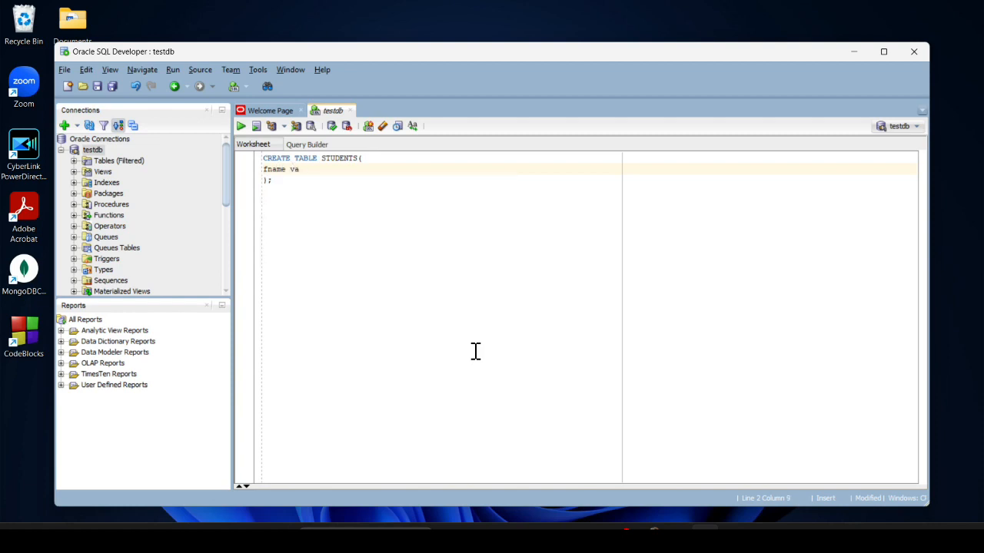
pyautogui.write('rchar()10);')
# Add lname varchar(10) and roll_no int columns with comma separators, then select the whole statement
pyautogui.press('Return')
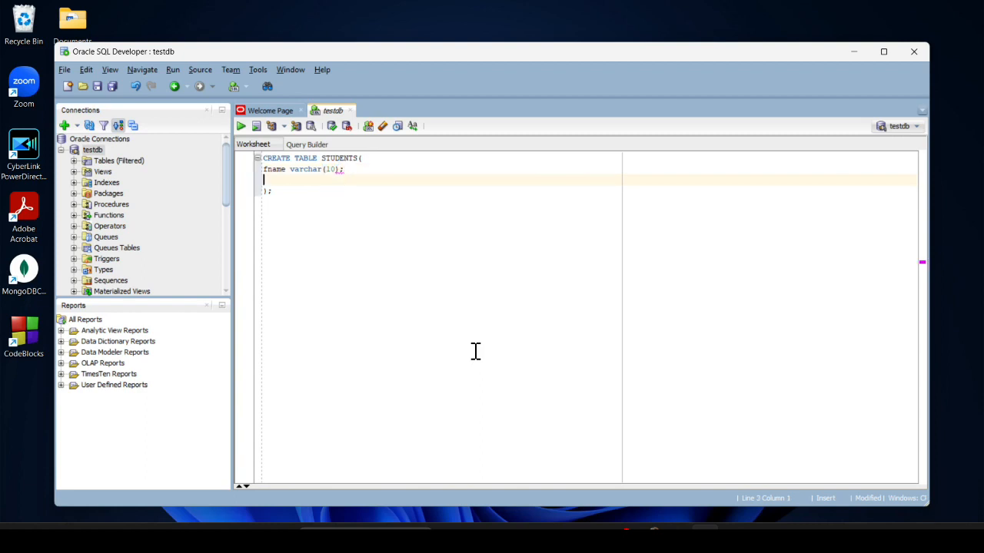
pyautogui.write('lname varchar(10)')
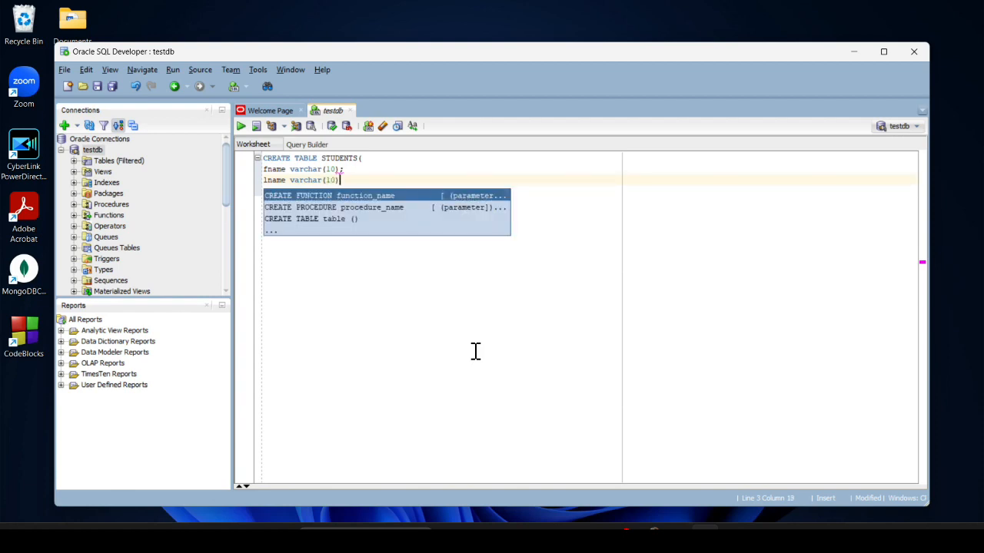
pyautogui.click(351, 169)
pyautogui.press('BackSpace')
pyautogui.write(',')
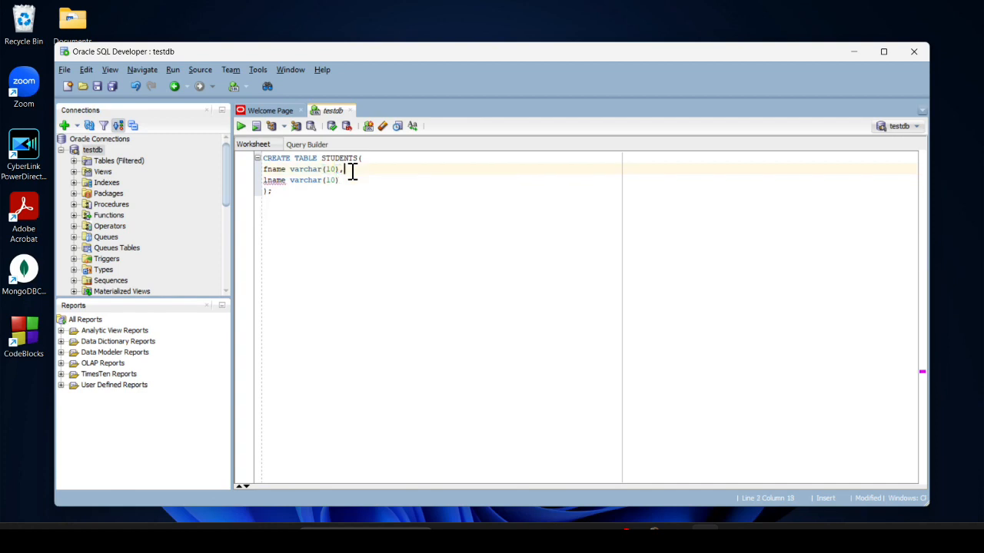
pyautogui.click(574, 180)
pyautogui.write(',')
pyautogui.press('Return')
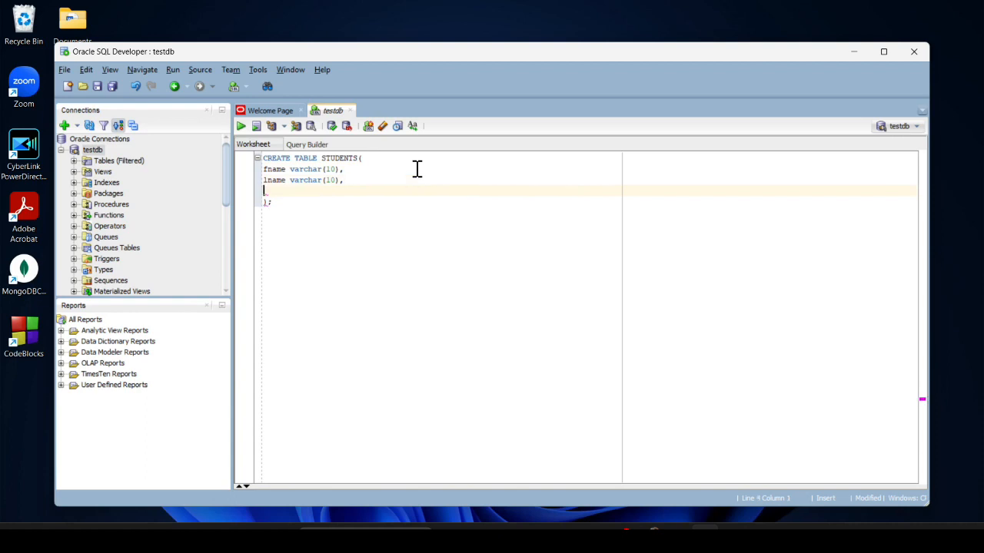
pyautogui.write('roll_no')
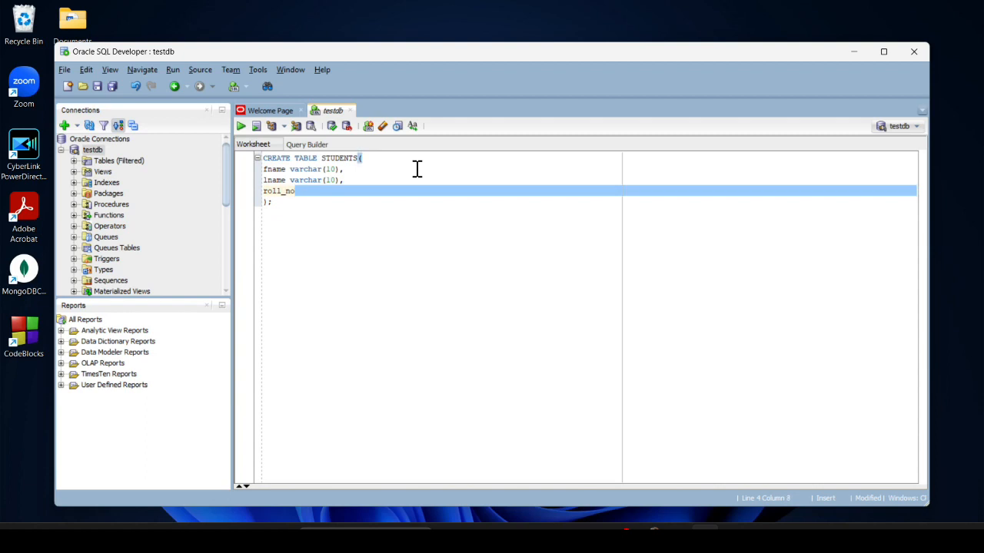
pyautogui.write(' int')
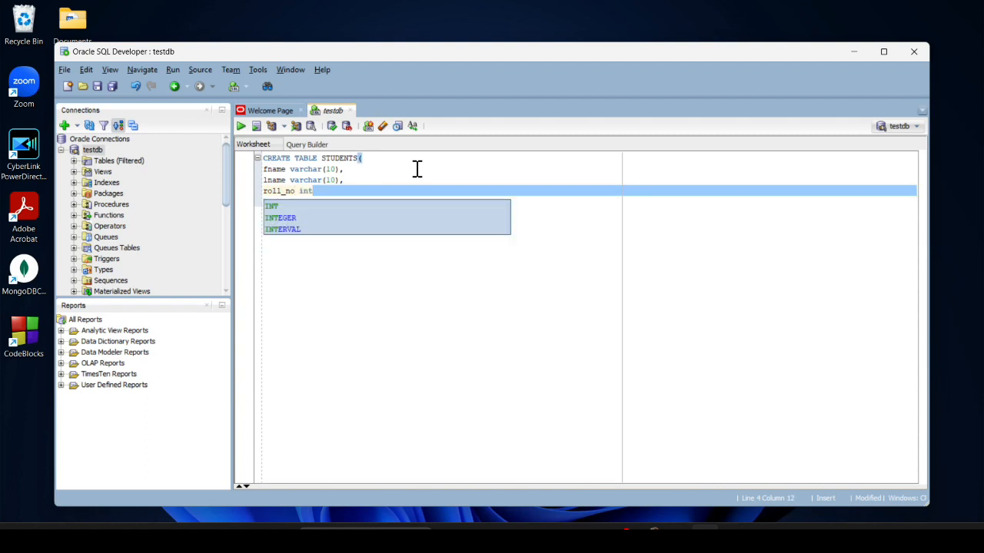
pyautogui.click(401, 170)
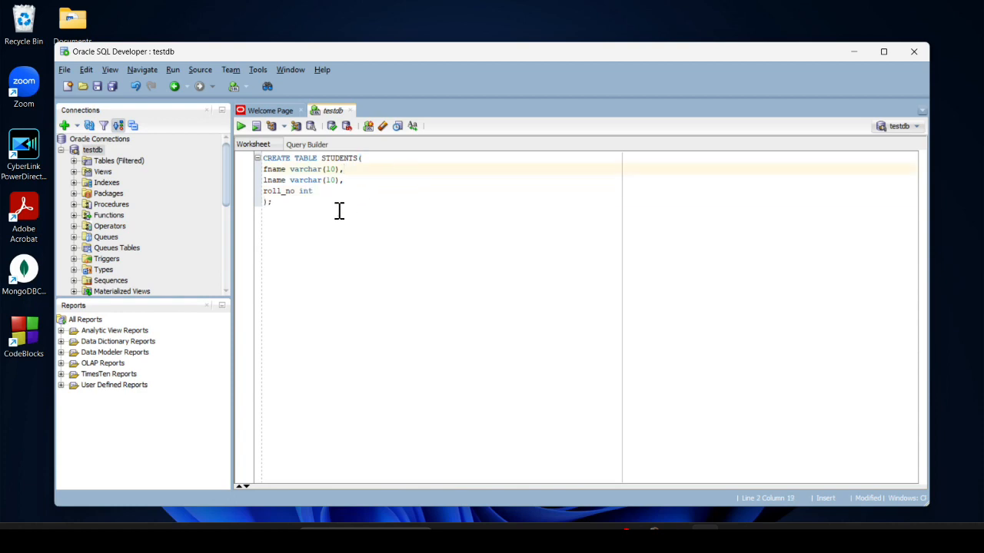
pyautogui.moveTo(283, 220); pyautogui.dragTo(236, 148)
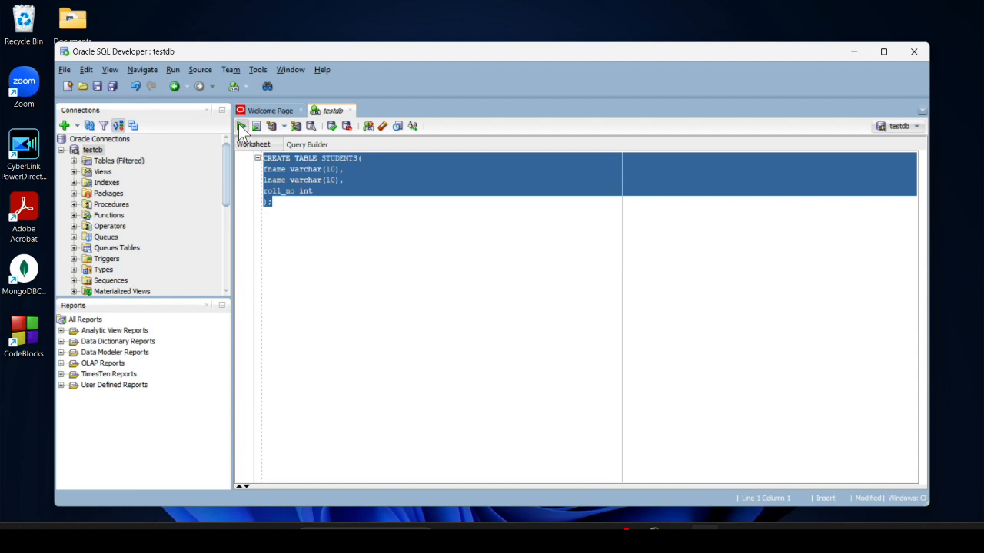
# Run the CREATE TABLE STUDENTS statement, then begin an insert statement on a new line below
pyautogui.click(240, 127)
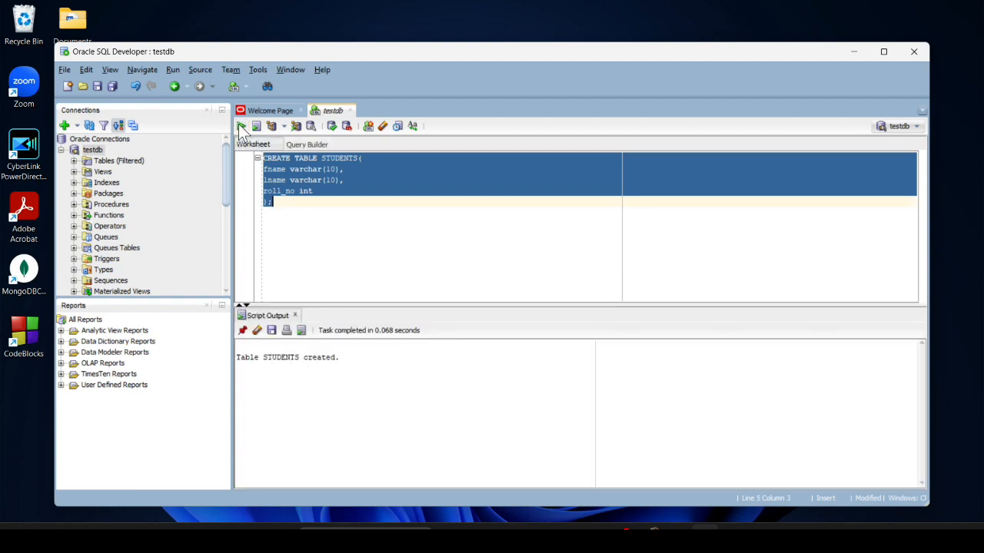
pyautogui.click(314, 218)
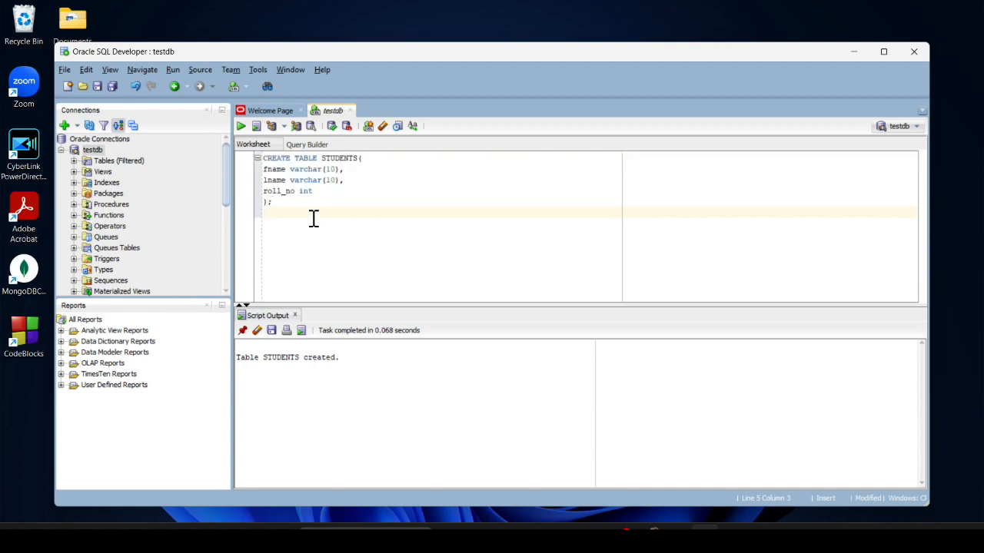
pyautogui.press('Return')
pyautogui.write('insert')
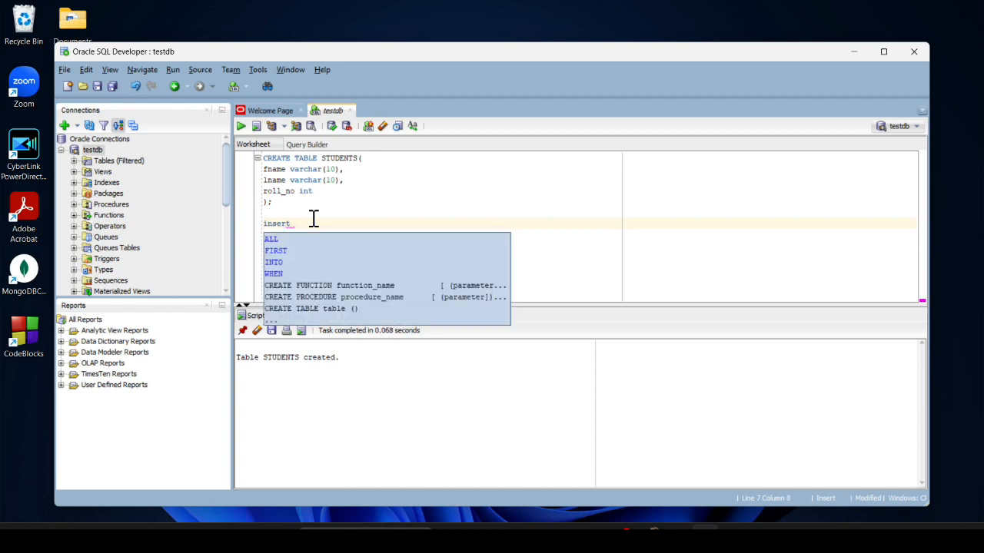